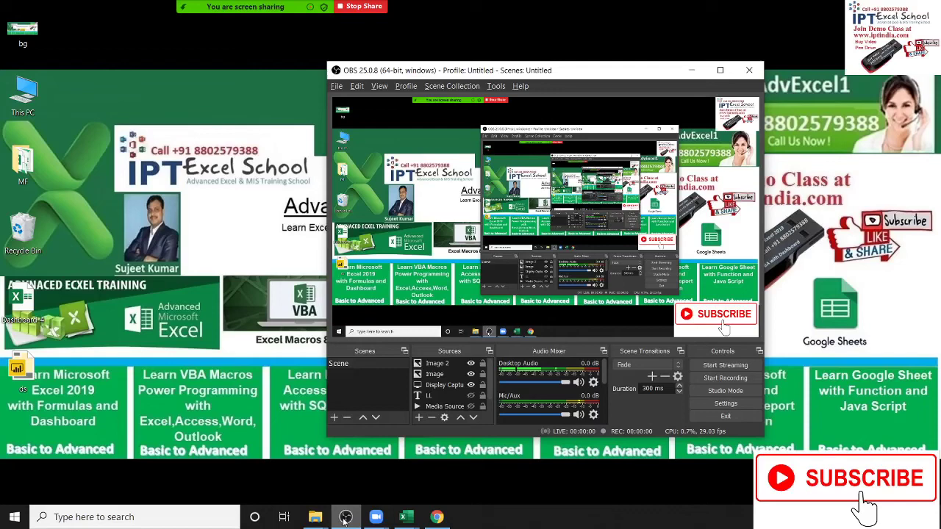
Step: Start the OBS screen recording, minimize the recorder, and turn on the Zoom webcam
{"action": "key", "text": "ctrl+shift+r"}
{"action": "left_click", "coordinate": [344, 518]}
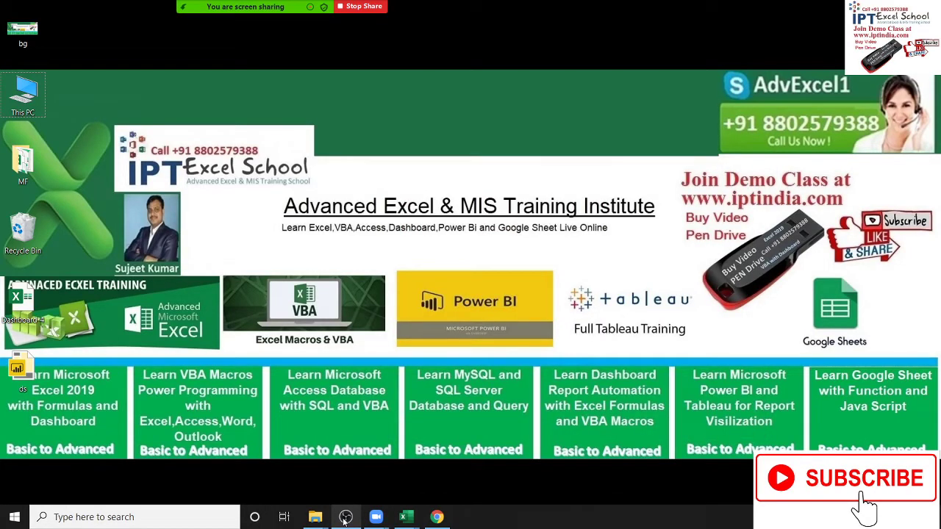
{"action": "mouse_move", "coordinate": [294, 9]}
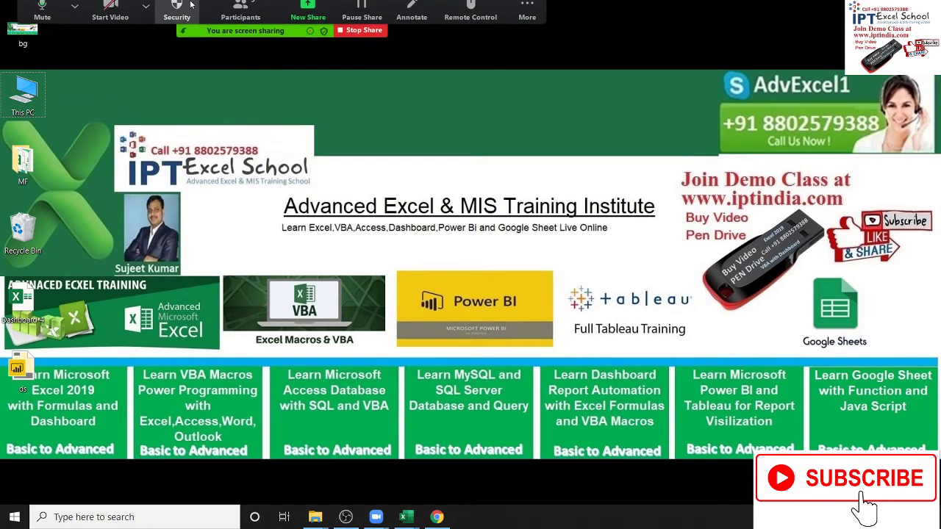
{"action": "left_click", "coordinate": [146, 13]}
{"action": "left_click", "coordinate": [112, 13]}
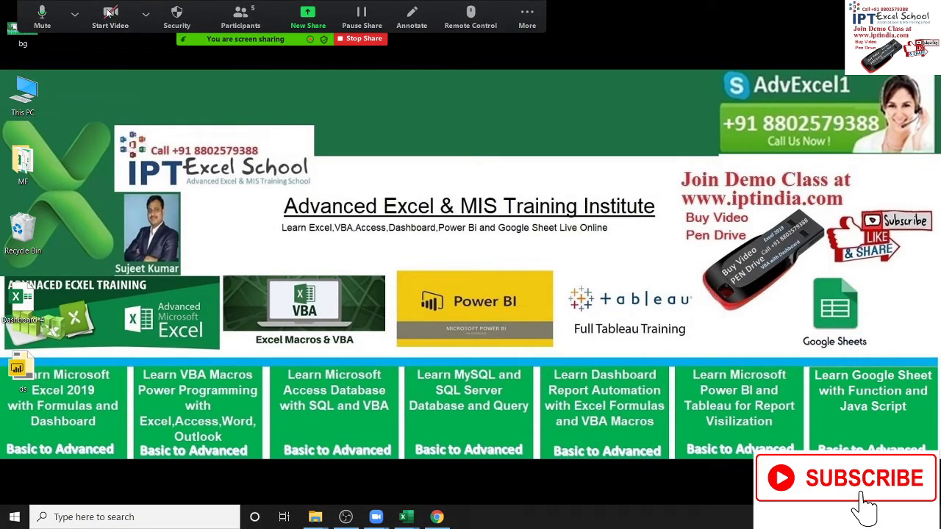
{"action": "left_click", "coordinate": [109, 13]}
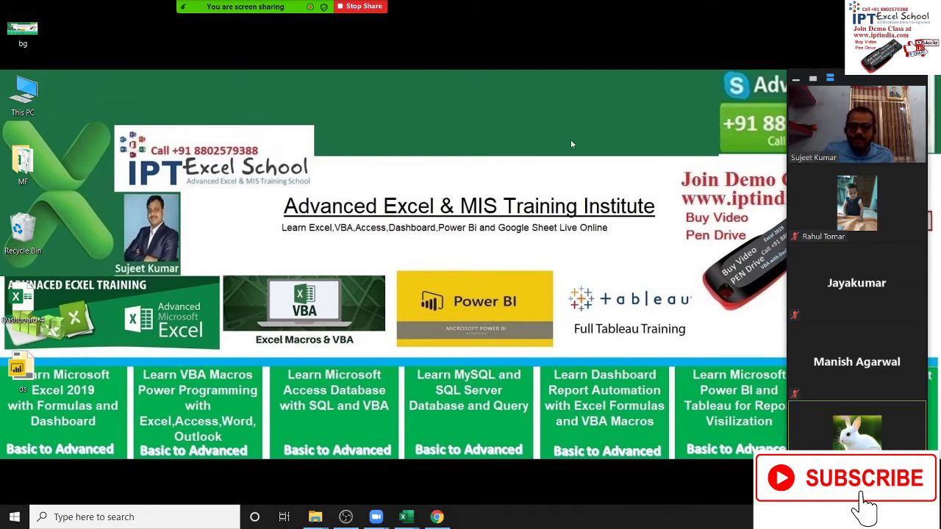
Step: Bring the Test workbook to the front, showing its Q4 sheet
{"action": "mouse_move", "coordinate": [405, 504]}
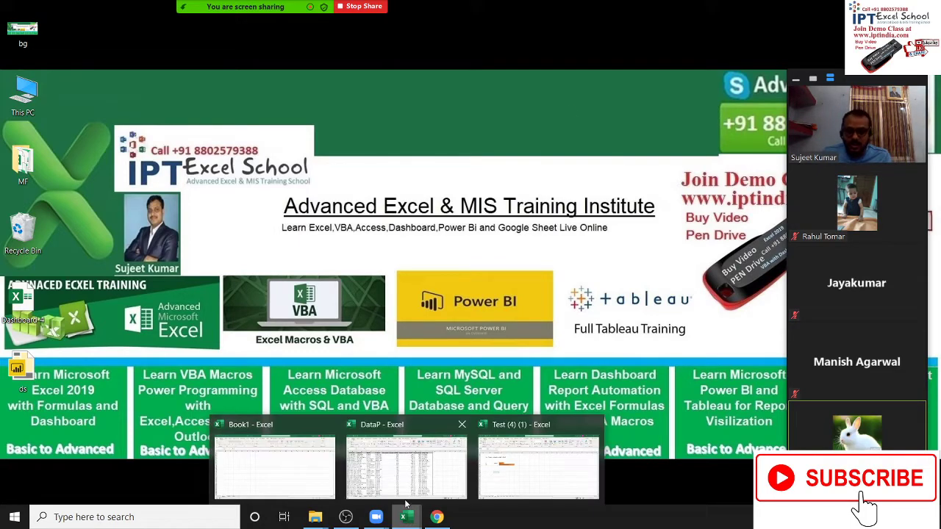
{"action": "left_click", "coordinate": [500, 467]}
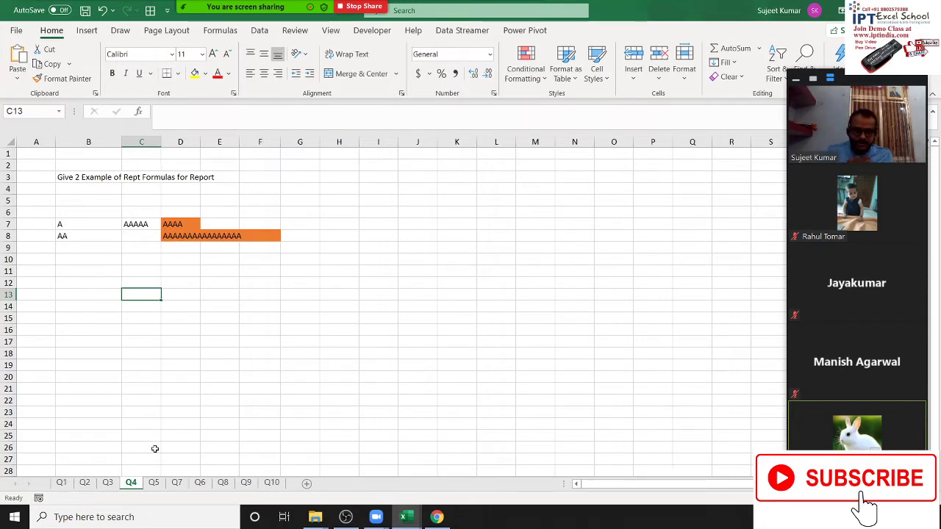
{"action": "left_click", "coordinate": [179, 326]}
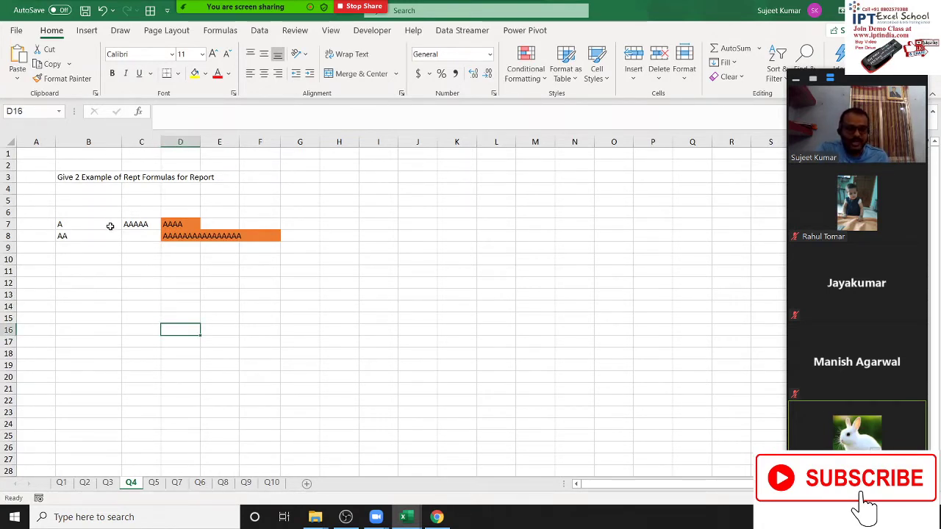
Step: Examine the REPT formulas in C7, D7 and D8, opening D7 and D8 to read their arguments
{"action": "left_click", "coordinate": [134, 223]}
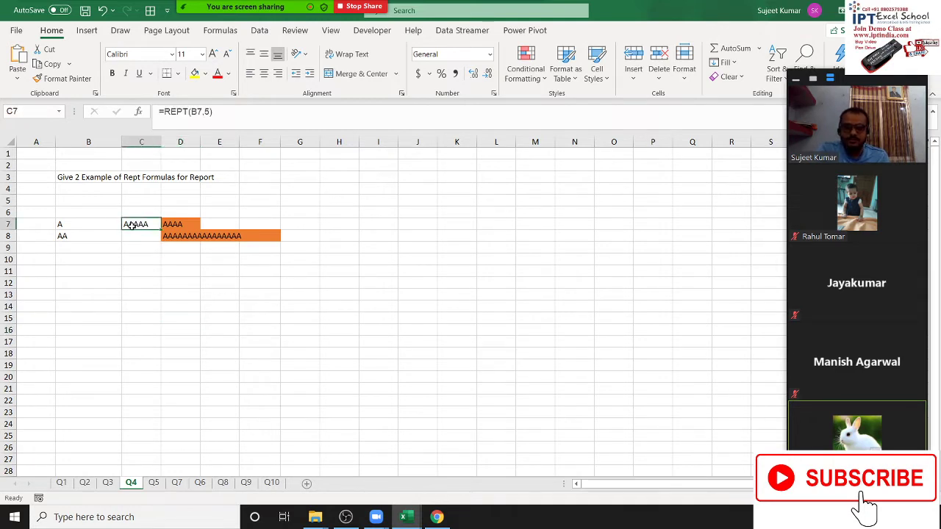
{"action": "left_click", "coordinate": [169, 225]}
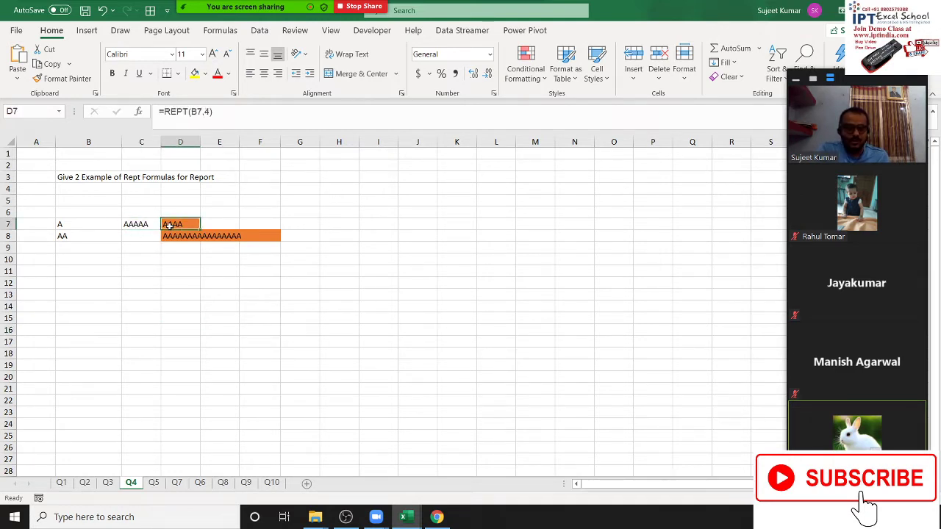
{"action": "double_click", "coordinate": [169, 225]}
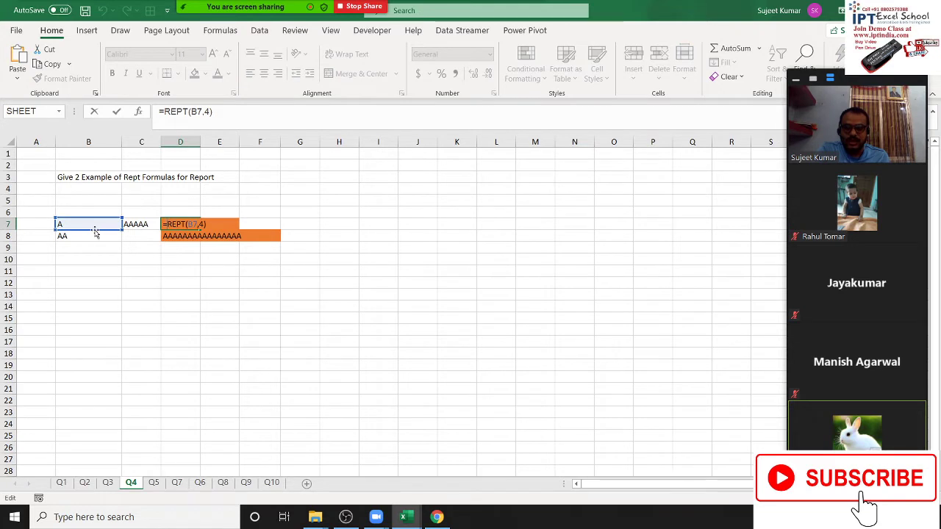
{"action": "double_click", "coordinate": [188, 224]}
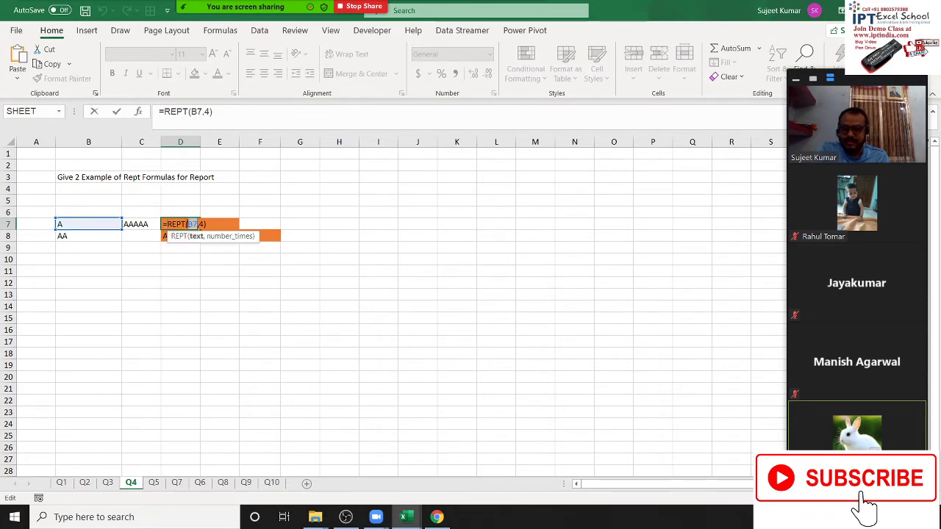
{"action": "left_click", "coordinate": [199, 224]}
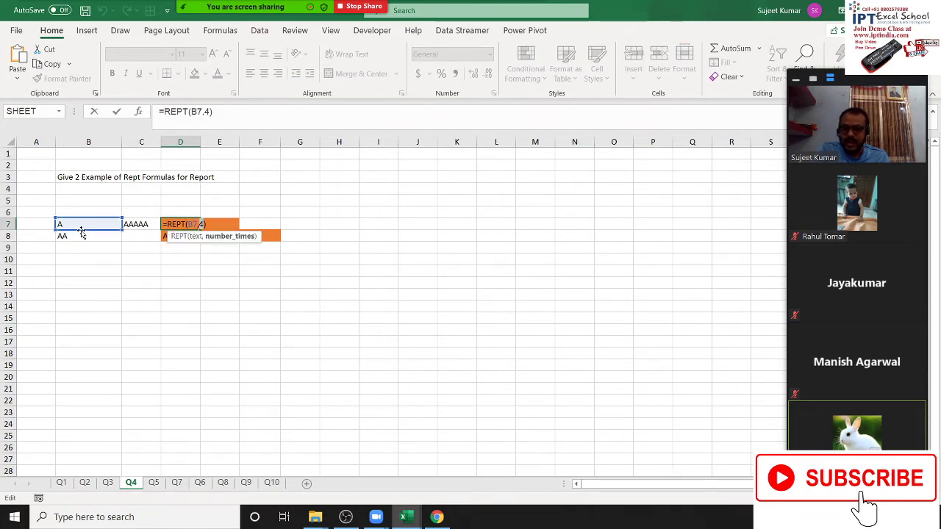
{"action": "key", "text": "Return"}
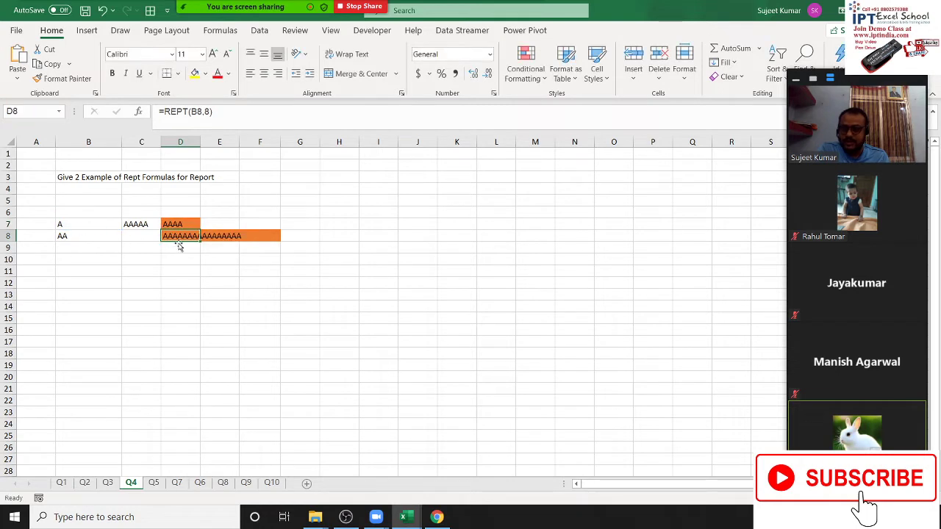
{"action": "double_click", "coordinate": [187, 236]}
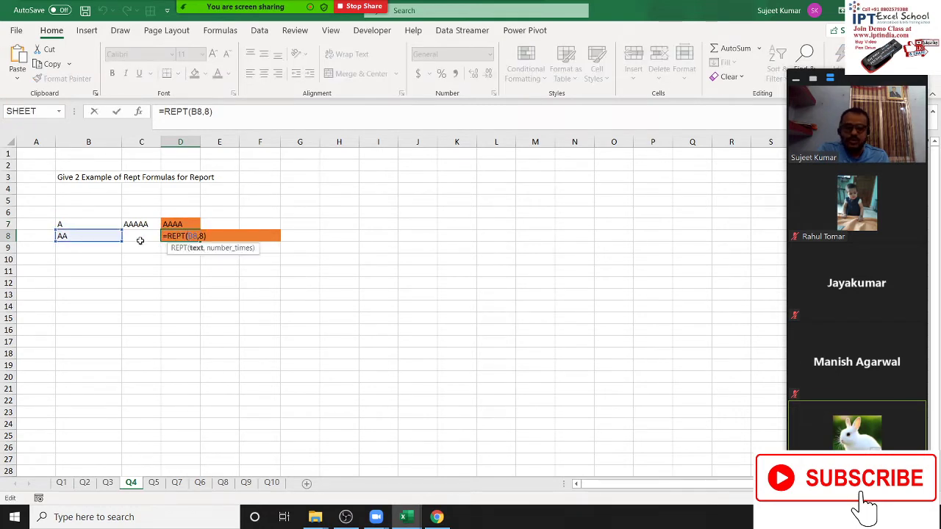
{"action": "key", "text": "Return"}
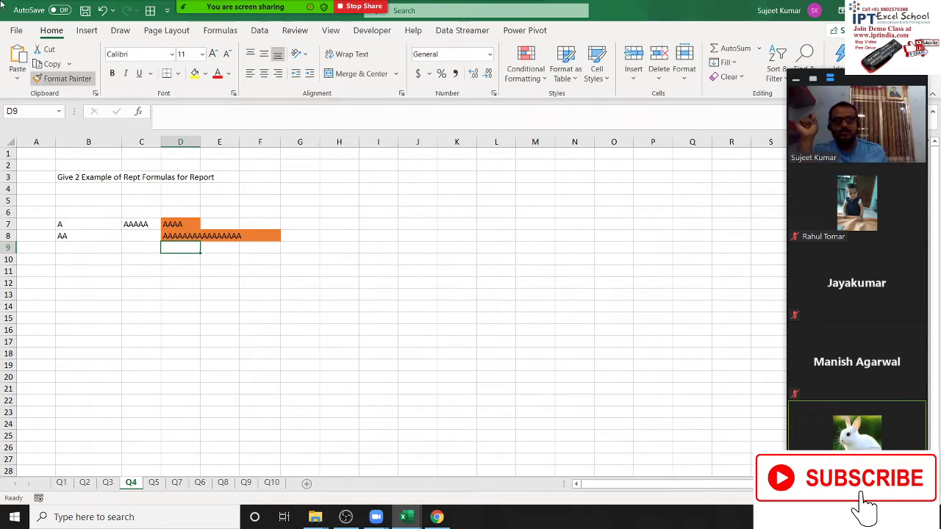
{"action": "mouse_move", "coordinate": [290, 6]}
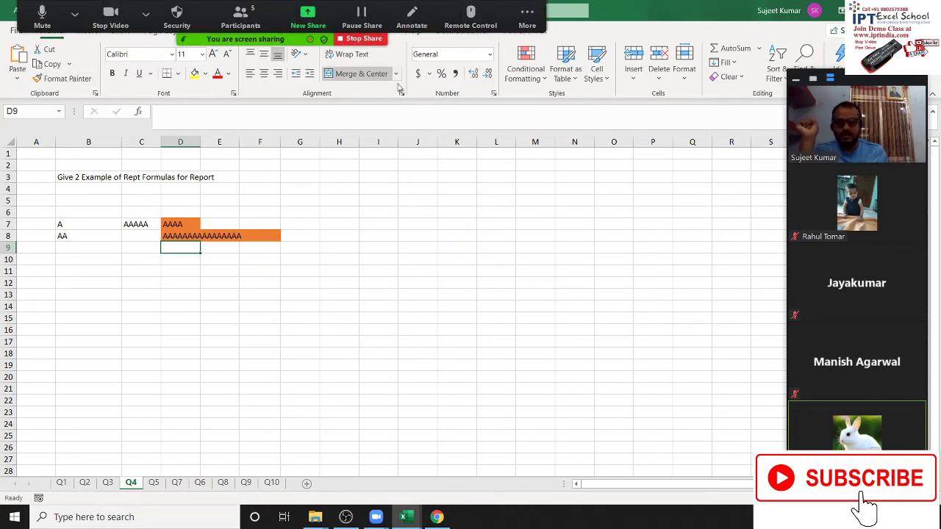
{"action": "left_click", "coordinate": [147, 14]}
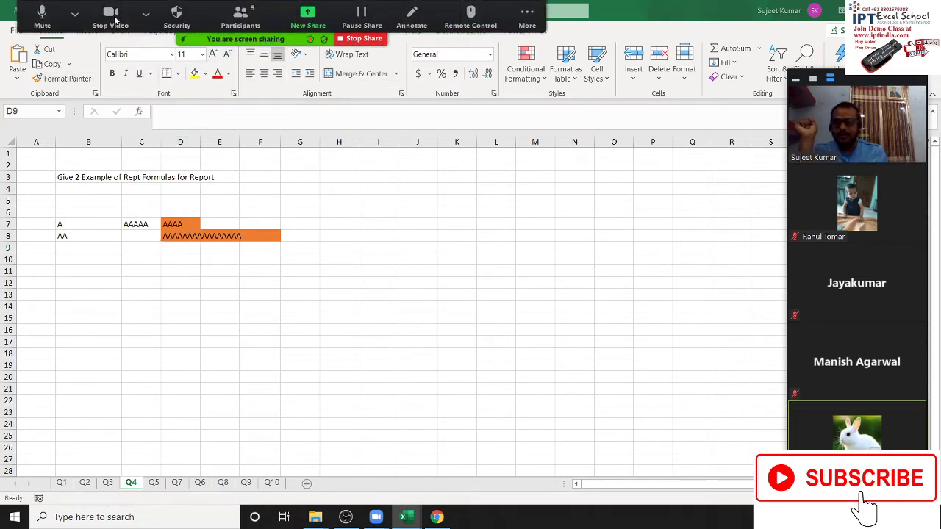
{"action": "left_click", "coordinate": [110, 15]}
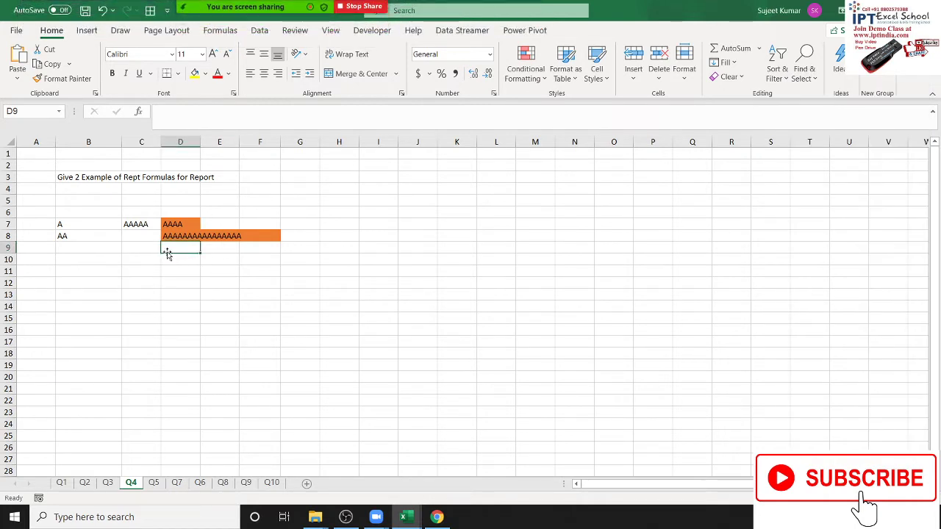
Step: Add Name and Sales headings at A11:B11 and fill the list of names down to row 24
{"action": "left_click", "coordinate": [50, 275]}
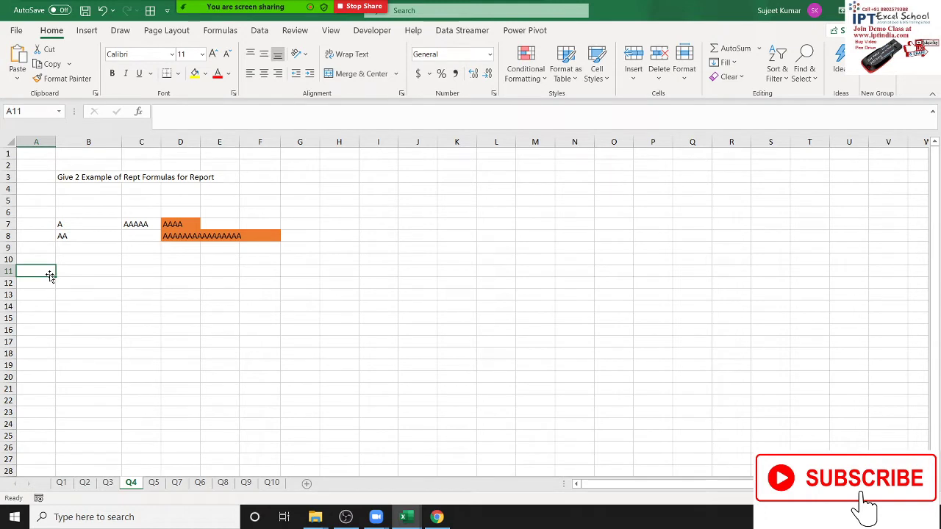
{"action": "type", "text": "Name"}
{"action": "key", "text": "Tab"}
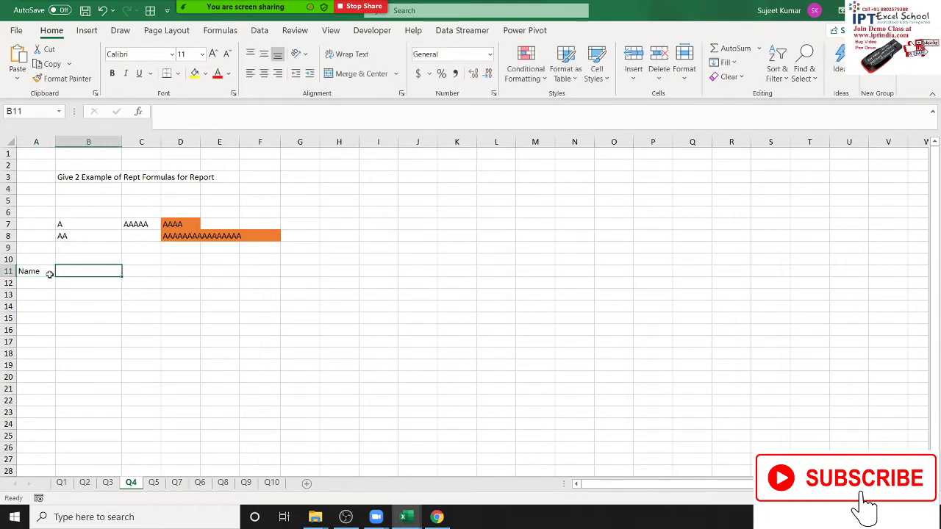
{"action": "type", "text": "Sales"}
{"action": "key", "text": "Return"}
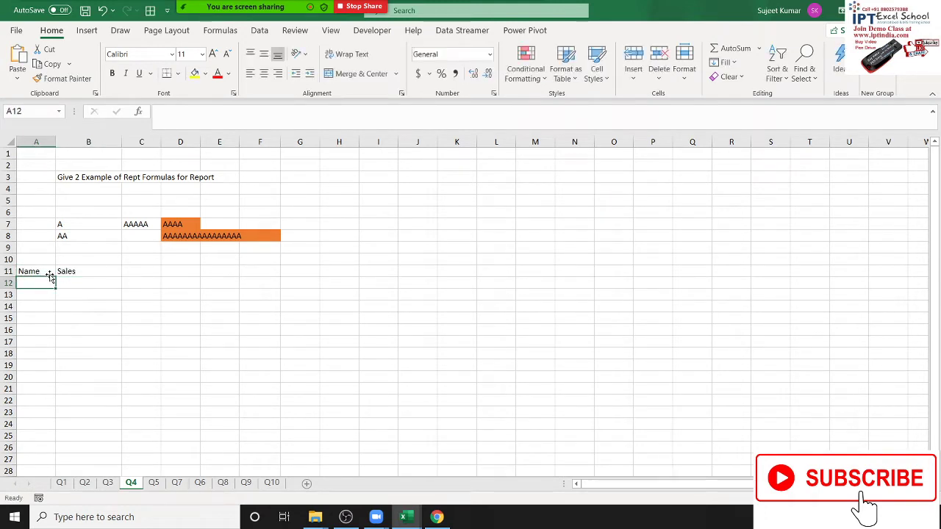
{"action": "type", "text": "Puja"}
{"action": "left_click", "coordinate": [51, 303]}
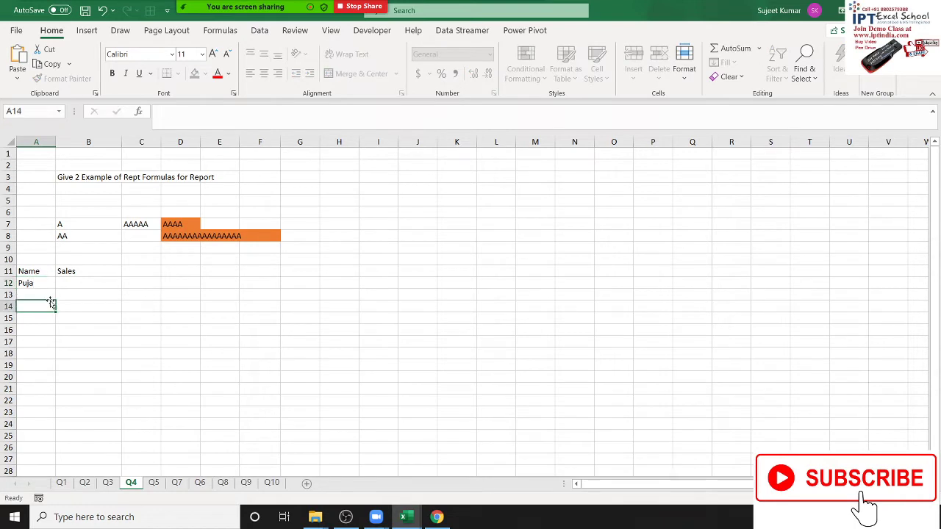
{"action": "left_click", "coordinate": [51, 283]}
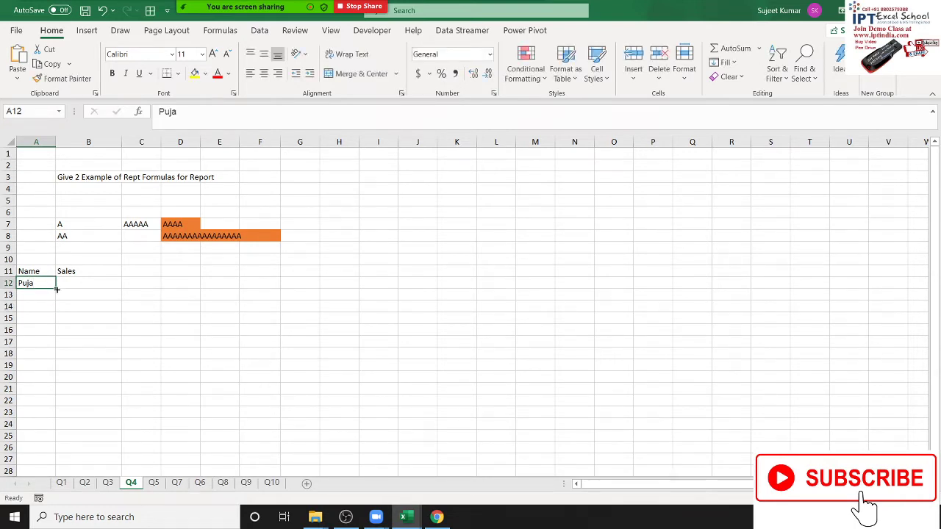
{"action": "left_click_drag", "start_coordinate": [57, 290], "coordinate": [59, 429]}
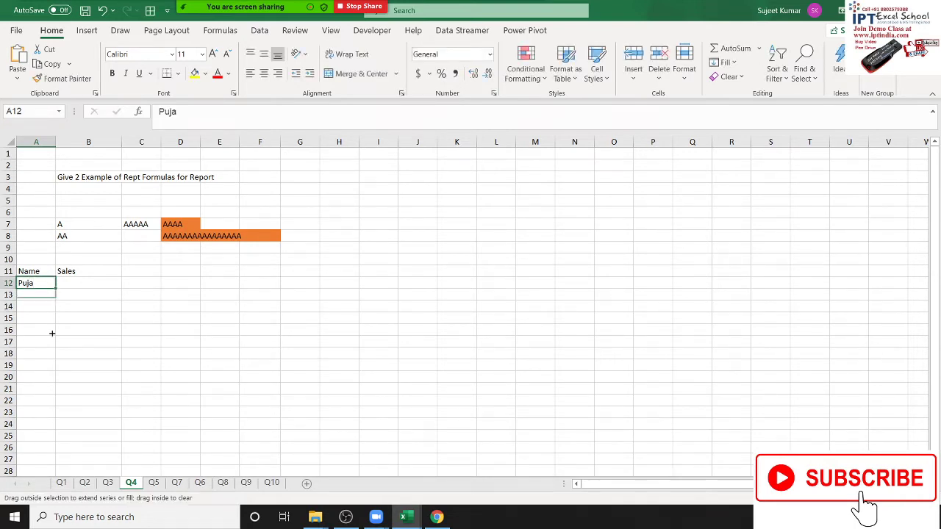
Step: Enter sales figures 85, 36, 25, 65, 26 and 25 in B12:B17
{"action": "left_click", "coordinate": [69, 281]}
{"action": "type", "text": "85"}
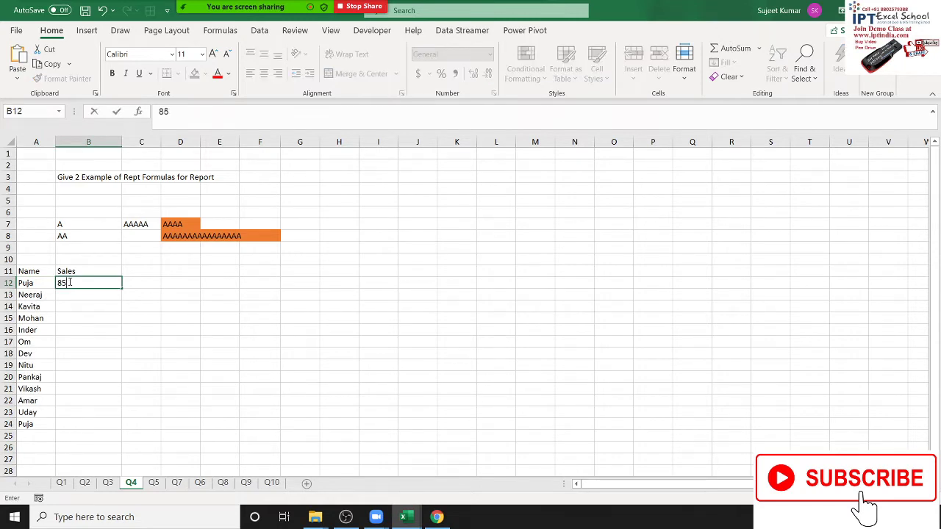
{"action": "key", "text": "Return"}
{"action": "type", "text": "36"}
{"action": "key", "text": "Return"}
{"action": "type", "text": "25"}
{"action": "key", "text": "Return"}
{"action": "type", "text": "6"}
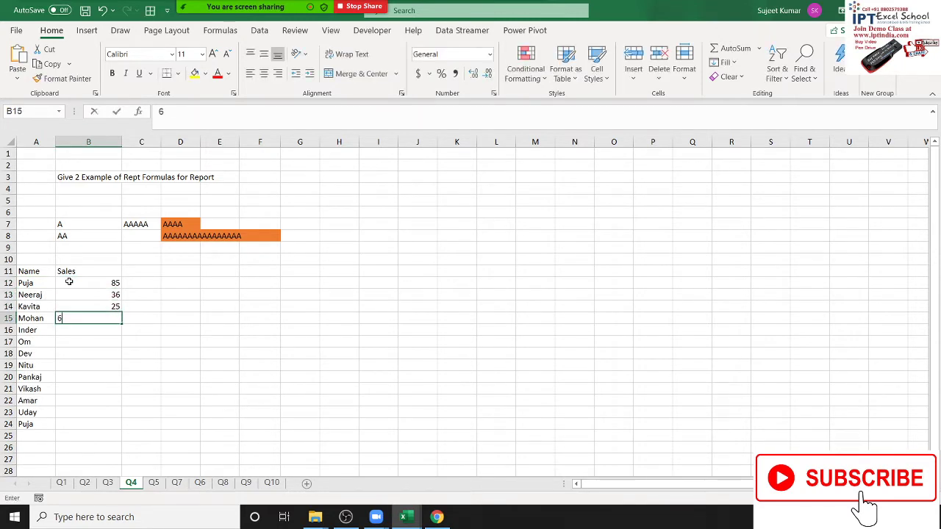
{"action": "type", "text": "5"}
{"action": "key", "text": "Return"}
{"action": "type", "text": "26"}
{"action": "key", "text": "Return"}
{"action": "type", "text": "25"}
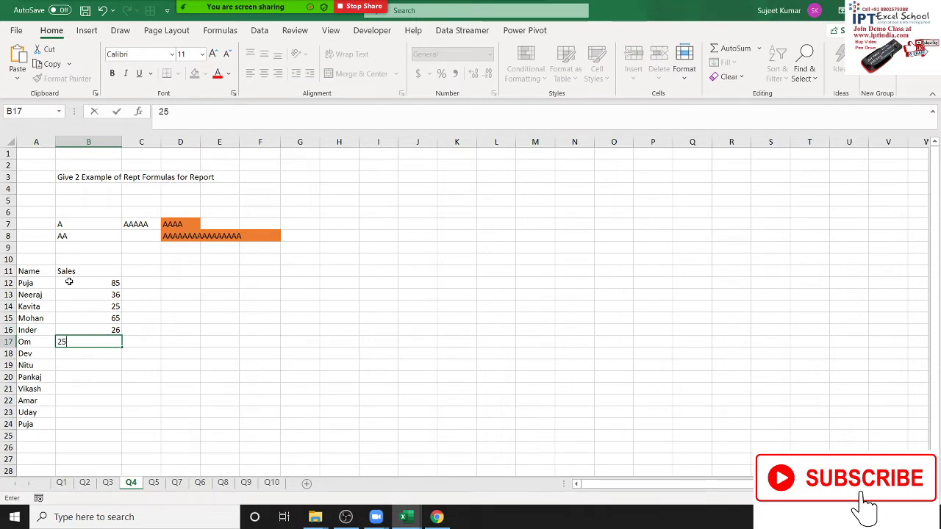
{"action": "key", "text": "Return"}
Step: Enter the remaining sales 63, 12, 36, 52, 85, 45 and 68 in B18:B24
{"action": "type", "text": "63"}
{"action": "key", "text": "Return"}
{"action": "type", "text": "12"}
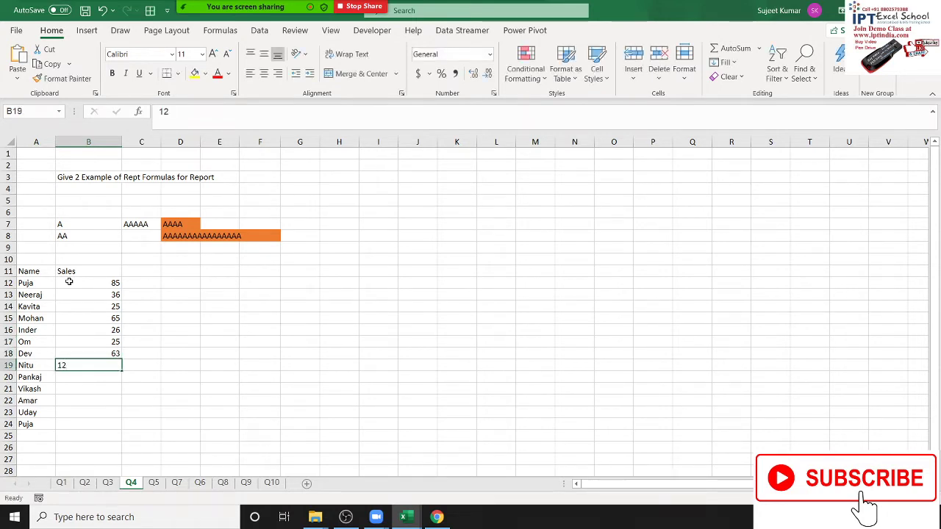
{"action": "key", "text": "Return"}
{"action": "type", "text": "36"}
{"action": "key", "text": "Return"}
{"action": "type", "text": "523"}
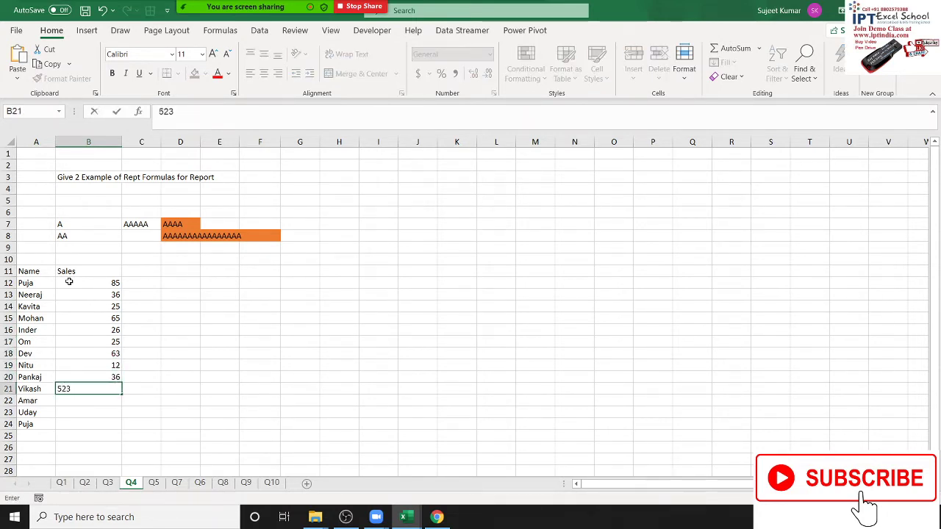
{"action": "key", "text": "Return"}
{"action": "type", "text": "85"}
{"action": "key", "text": "Return"}
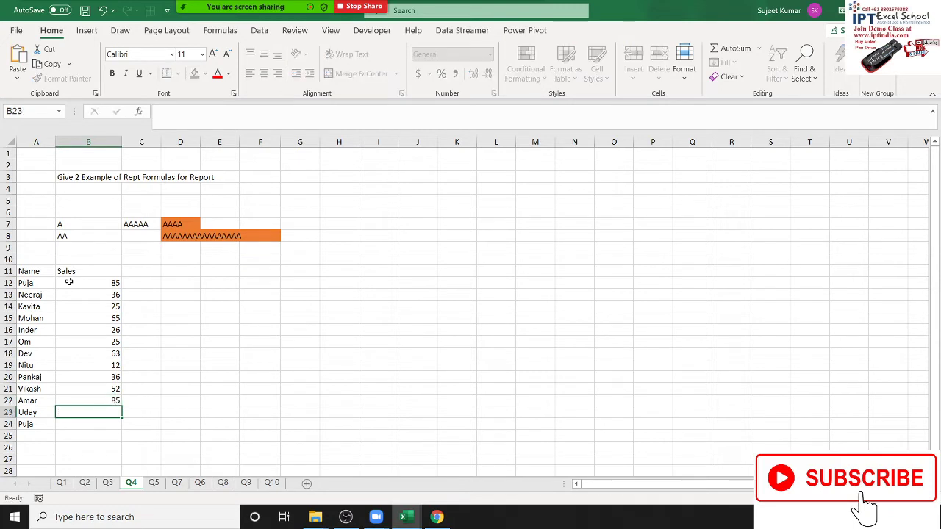
{"action": "type", "text": "45"}
{"action": "key", "text": "Return"}
{"action": "type", "text": "68"}
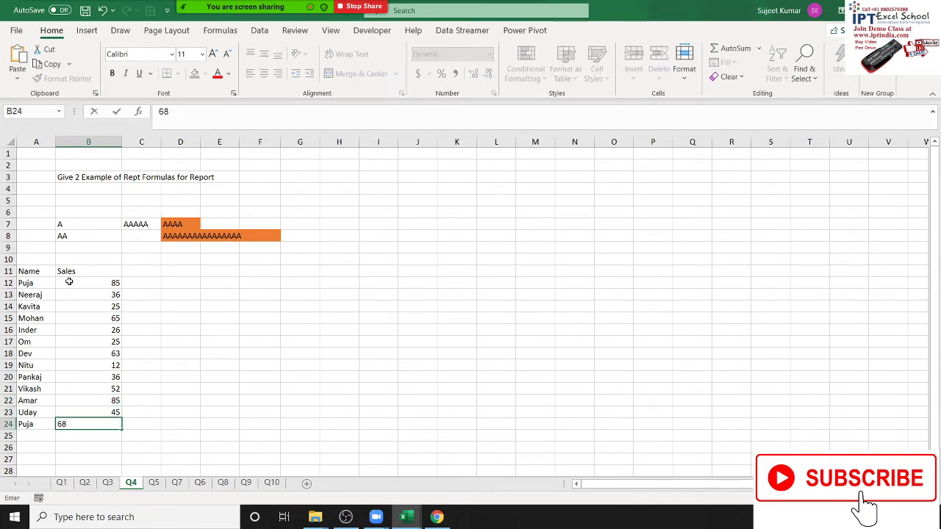
{"action": "key", "text": "Return"}
{"action": "left_click_drag", "start_coordinate": [73, 282], "coordinate": [93, 423]}
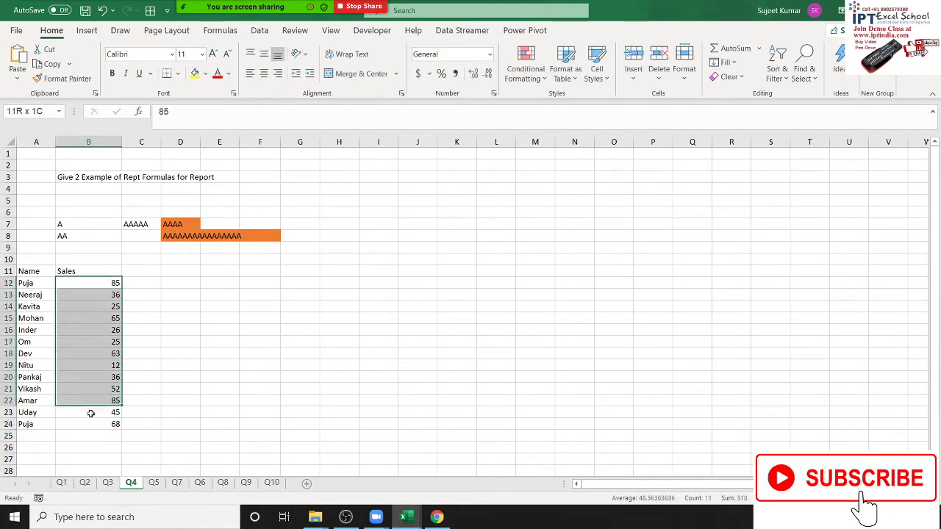
{"action": "left_click", "coordinate": [526, 70]}
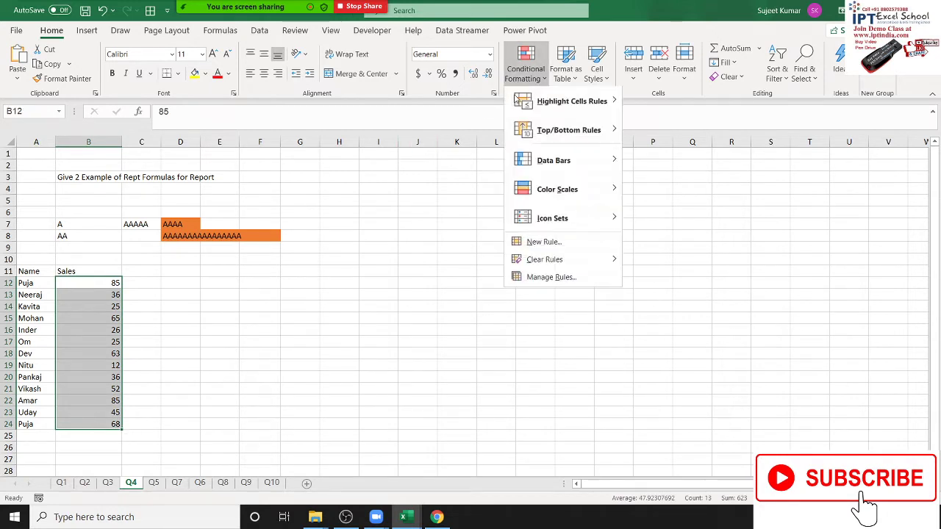
{"action": "mouse_move", "coordinate": [595, 188]}
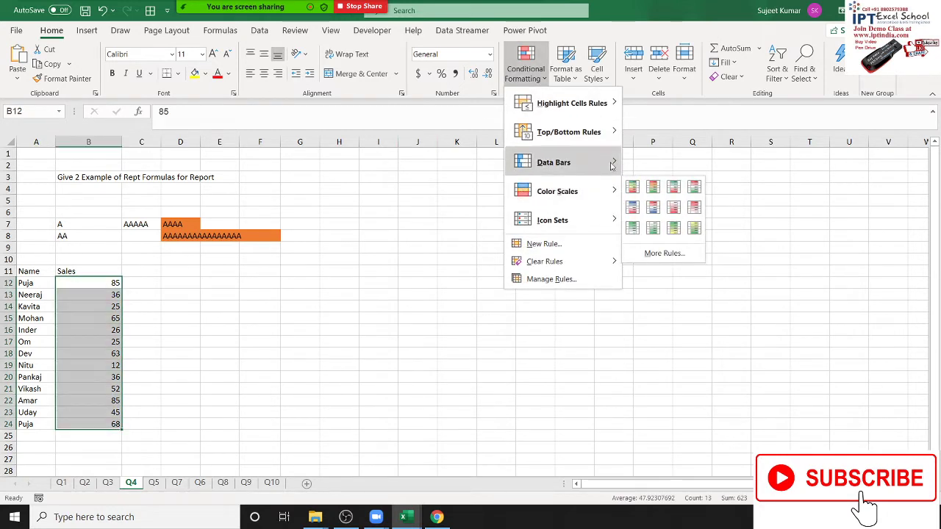
{"action": "mouse_move", "coordinate": [604, 163]}
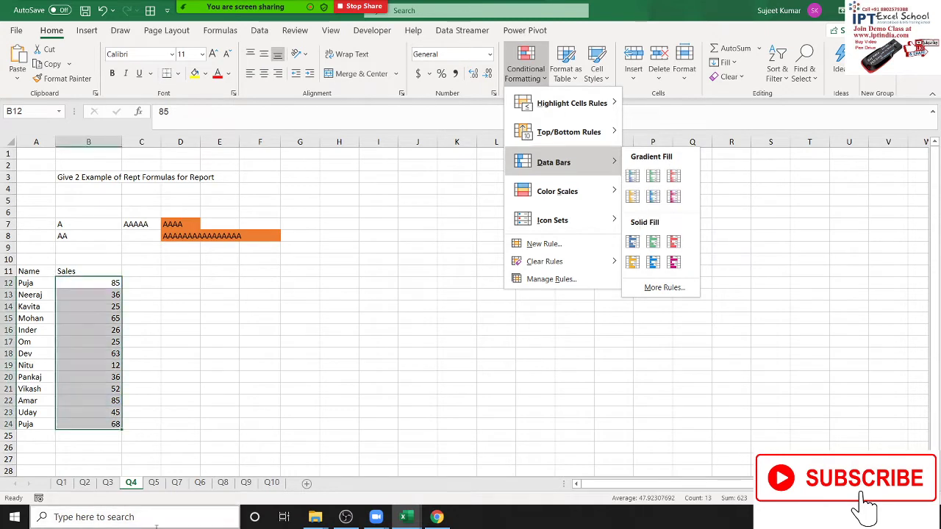
{"action": "left_click", "coordinate": [136, 321]}
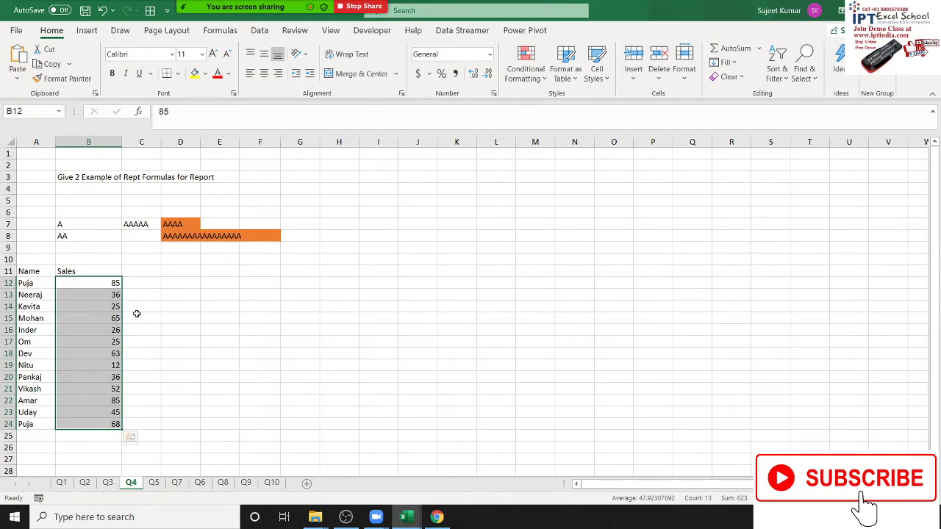
Step: Enter =REPT("|",B12) in C12 and copy it down to C24
{"action": "key", "text": "Right"}
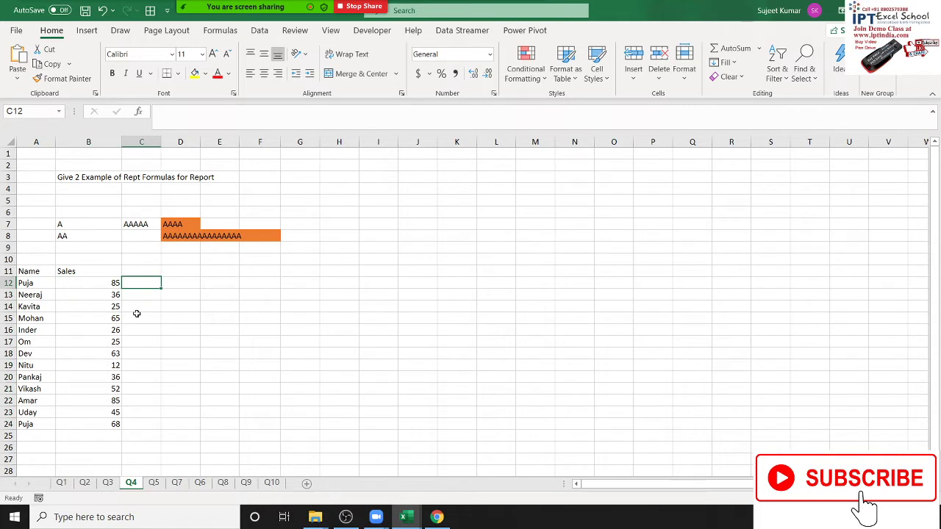
{"action": "type", "text": "=re"}
{"action": "key", "text": "Down"}
{"action": "key", "text": "Down"}
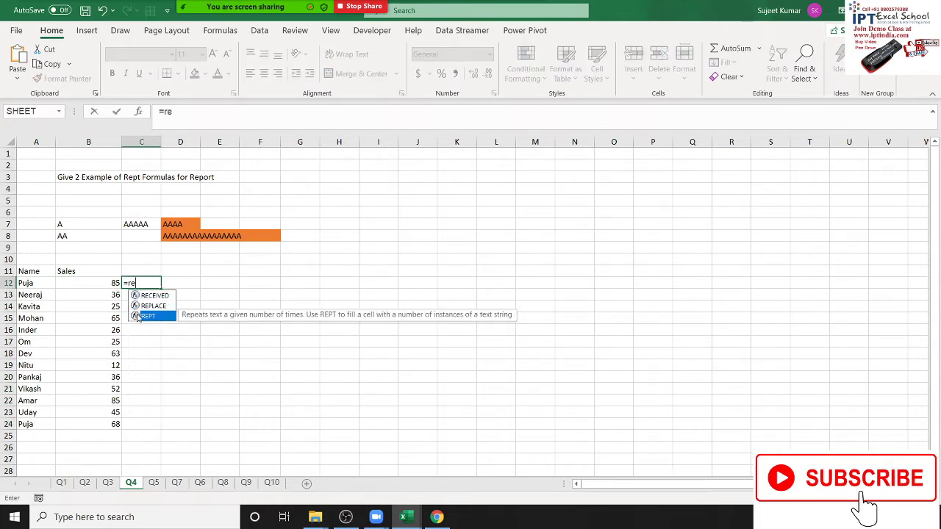
{"action": "key", "text": "Tab"}
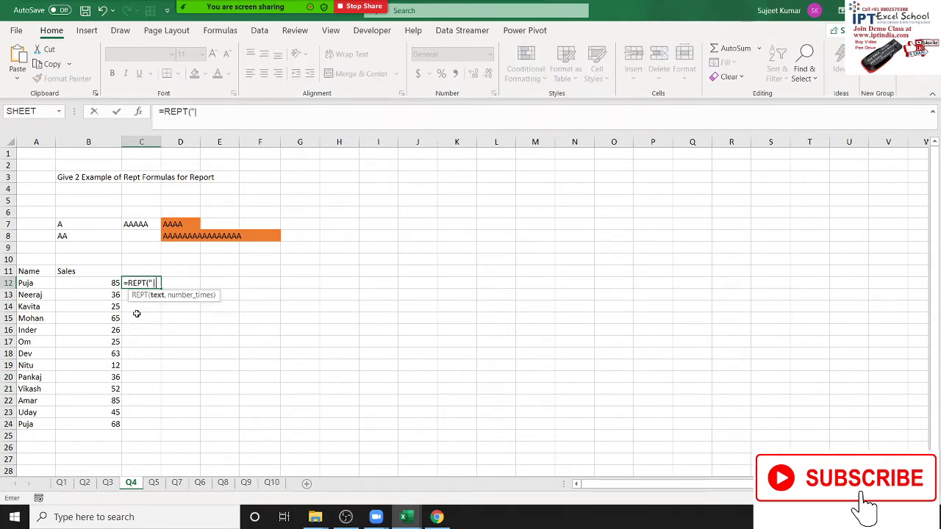
{"action": "type", "text": ","}
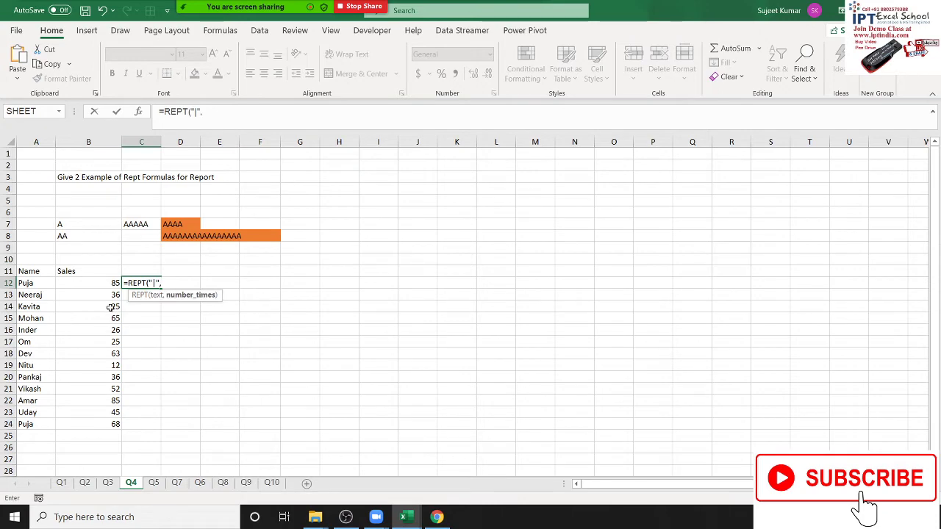
{"action": "left_click", "coordinate": [108, 285]}
{"action": "key", "text": "Return"}
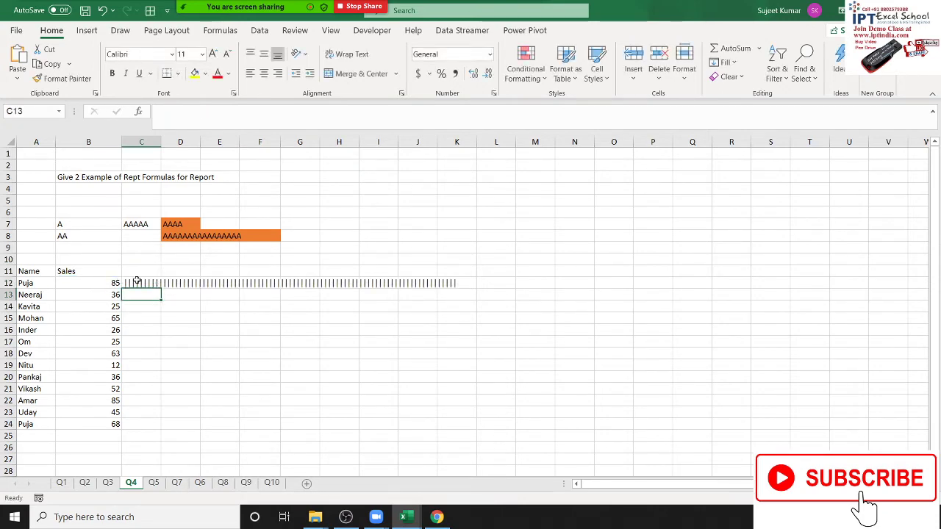
{"action": "left_click", "coordinate": [141, 286]}
{"action": "double_click", "coordinate": [159, 290]}
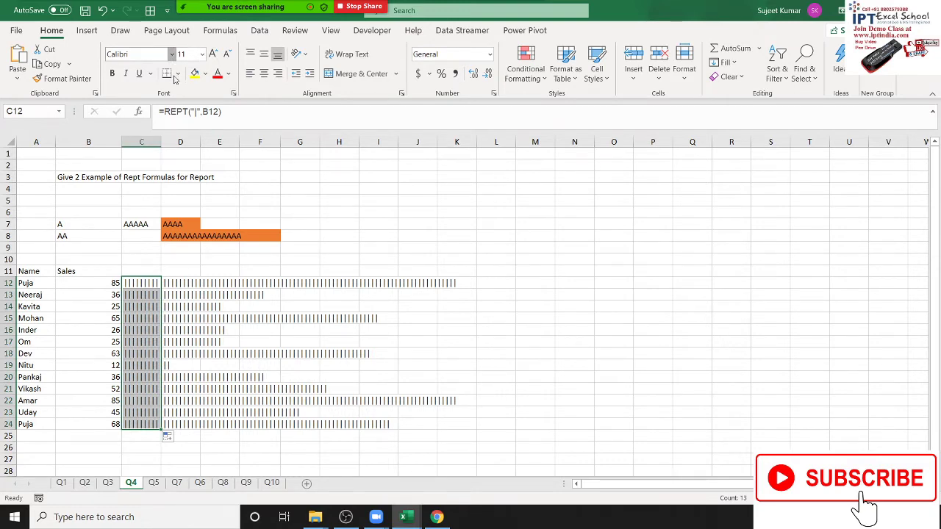
Step: Set the bar cells C12:C24 in Britannic Bold so the pipes form solid bars
{"action": "key", "text": "alt+h"}
{"action": "key", "text": "f"}
{"action": "key", "text": "f"}
{"action": "scroll", "coordinate": [195, 308], "scroll_direction": "down", "scroll_amount": 4}
{"action": "scroll", "coordinate": [194, 331], "scroll_direction": "down", "scroll_amount": 3}
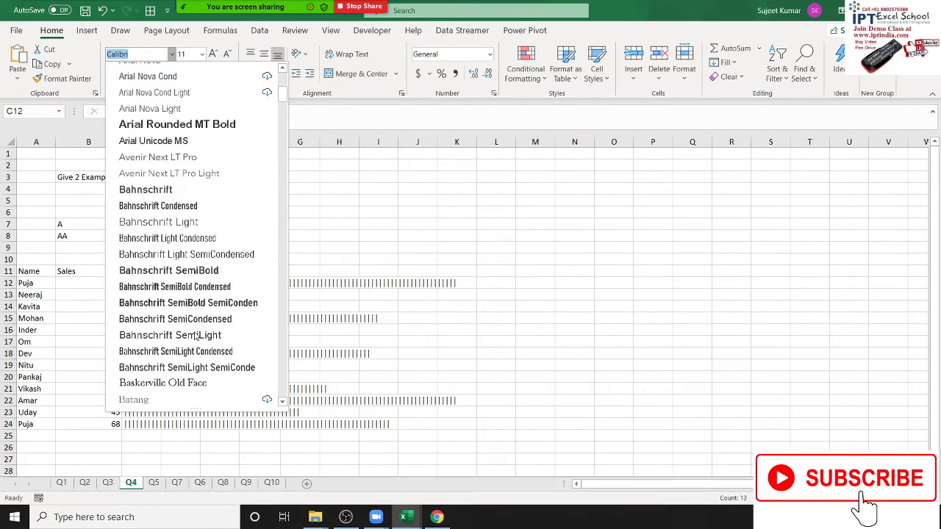
{"action": "scroll", "coordinate": [195, 335], "scroll_direction": "down", "scroll_amount": 8}
{"action": "scroll", "coordinate": [195, 335], "scroll_direction": "down", "scroll_amount": 2}
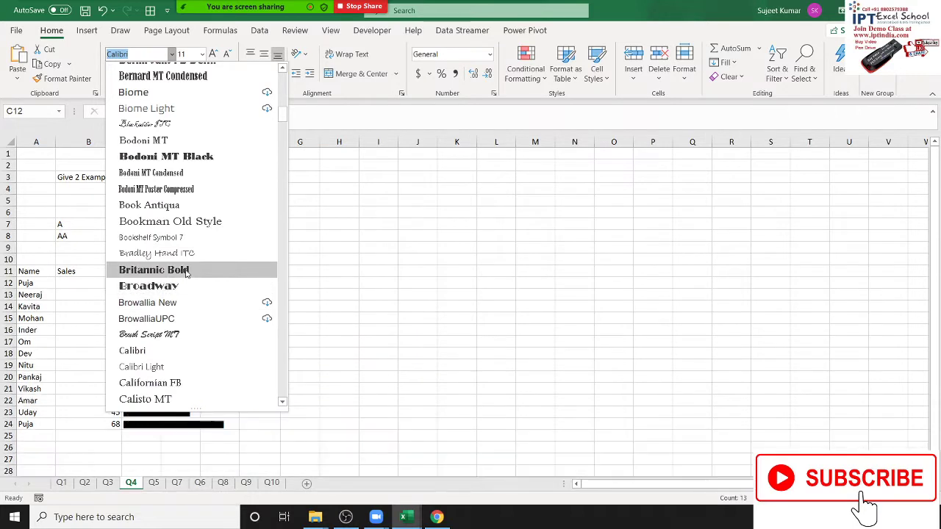
{"action": "left_click", "coordinate": [187, 269]}
{"action": "left_click", "coordinate": [278, 339]}
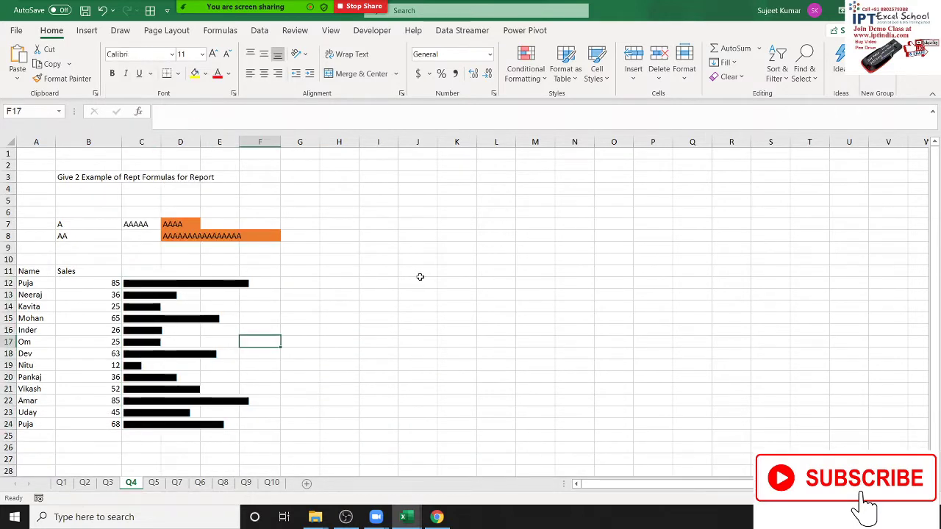
{"action": "left_click", "coordinate": [153, 283]}
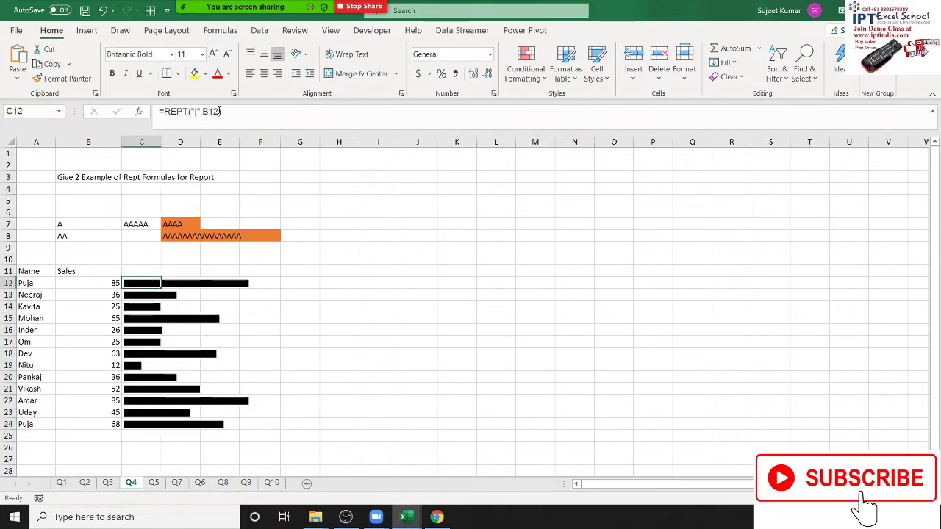
Step: Change C12's formula to =REPT("|",B12/5) and copy it down through C24
{"action": "left_click", "coordinate": [219, 111]}
{"action": "type", "text": "/2"}
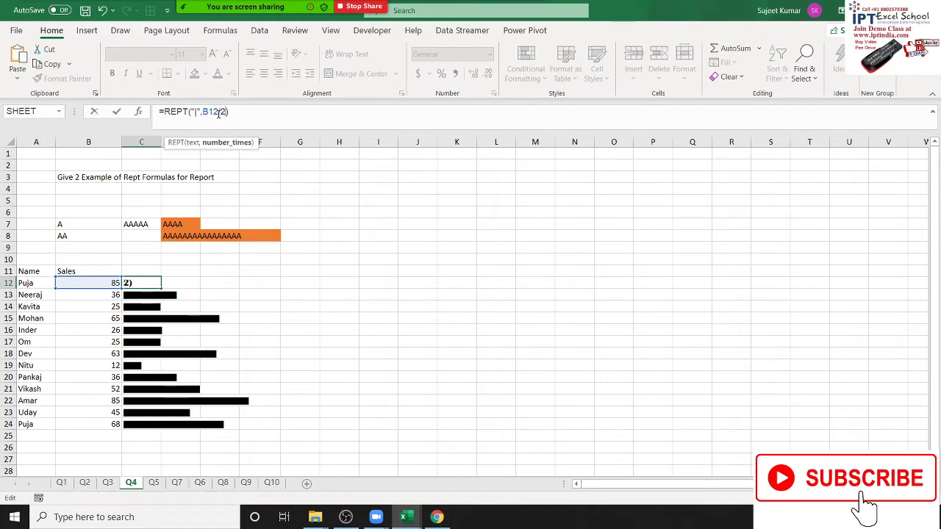
{"action": "type", "text": "5"}
{"action": "key", "text": "BackSpace"}
{"action": "key", "text": "BackSpace"}
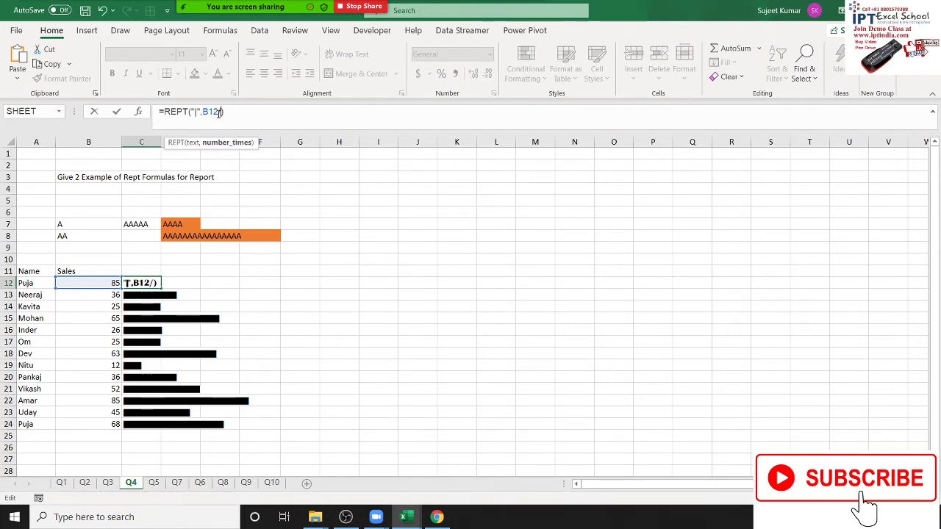
{"action": "type", "text": "5"}
{"action": "key", "text": "Return"}
{"action": "left_click", "coordinate": [143, 282]}
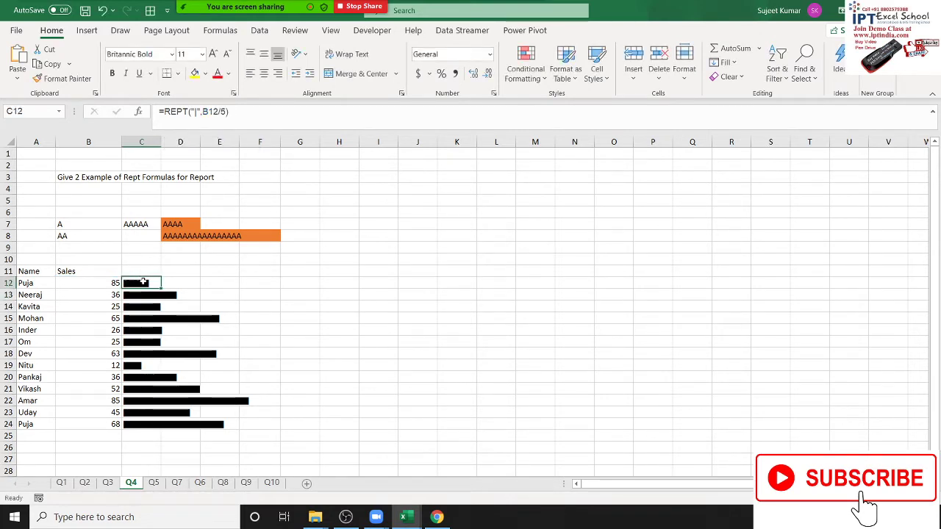
{"action": "double_click", "coordinate": [161, 288]}
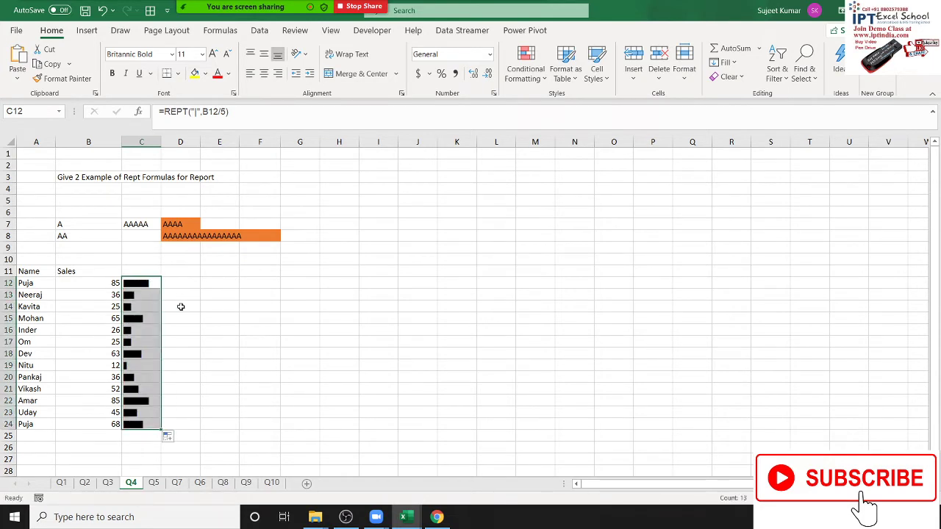
{"action": "left_click", "coordinate": [310, 330]}
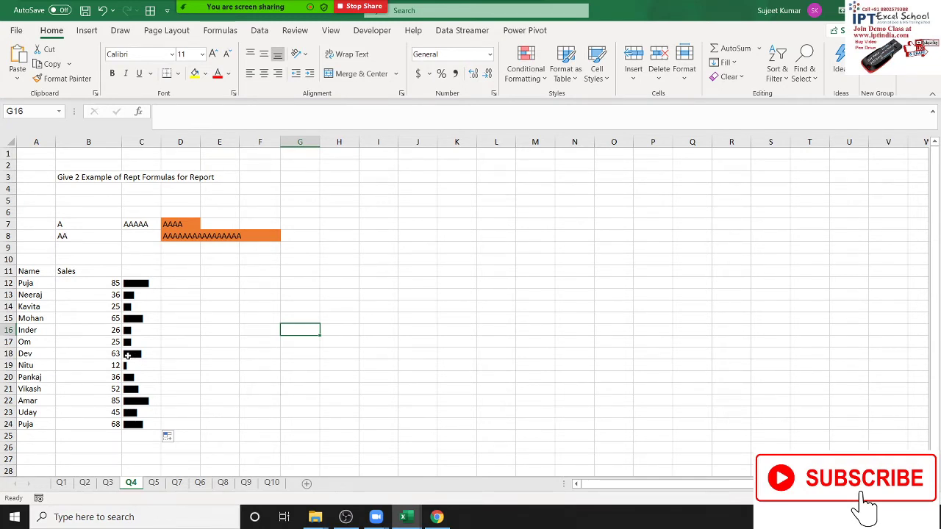
Step: Apply Blue gradient-fill data bars to the sales values in B12:B24
{"action": "left_click_drag", "start_coordinate": [78, 282], "coordinate": [84, 424]}
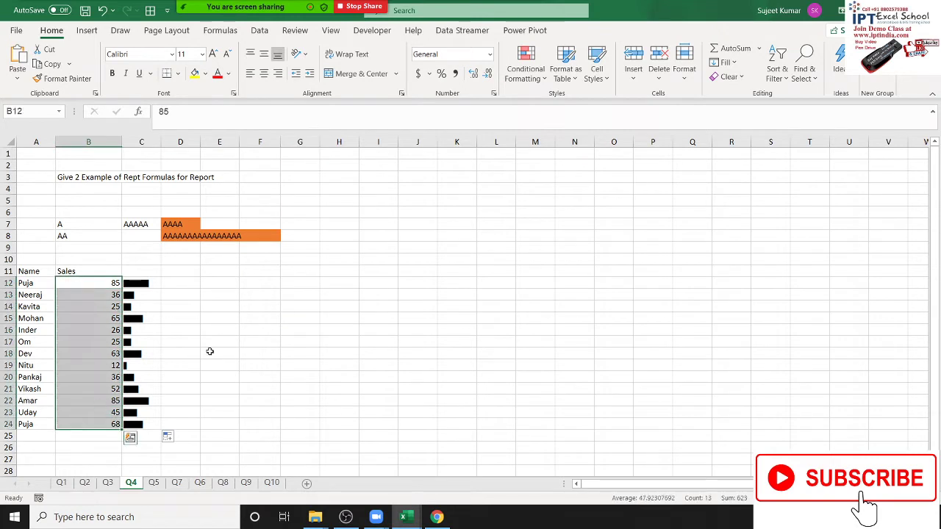
{"action": "left_click", "coordinate": [524, 70]}
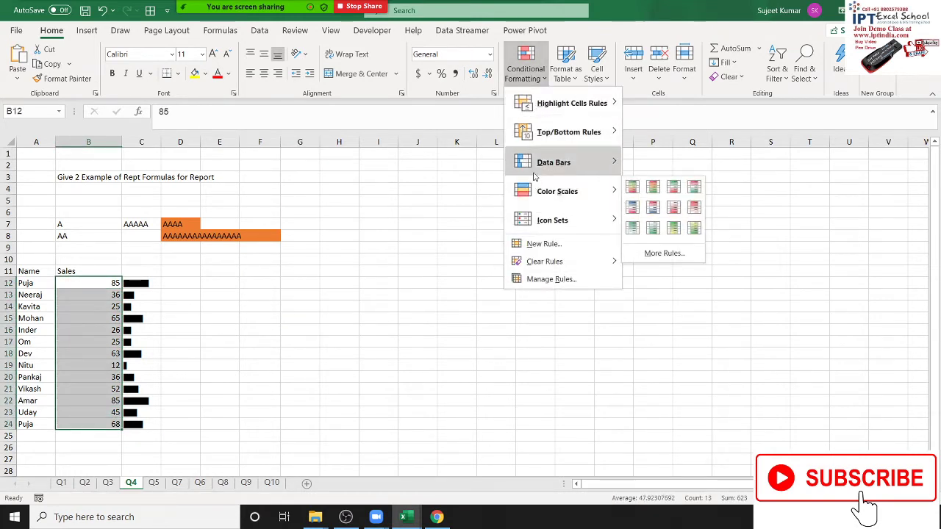
{"action": "mouse_move", "coordinate": [567, 164]}
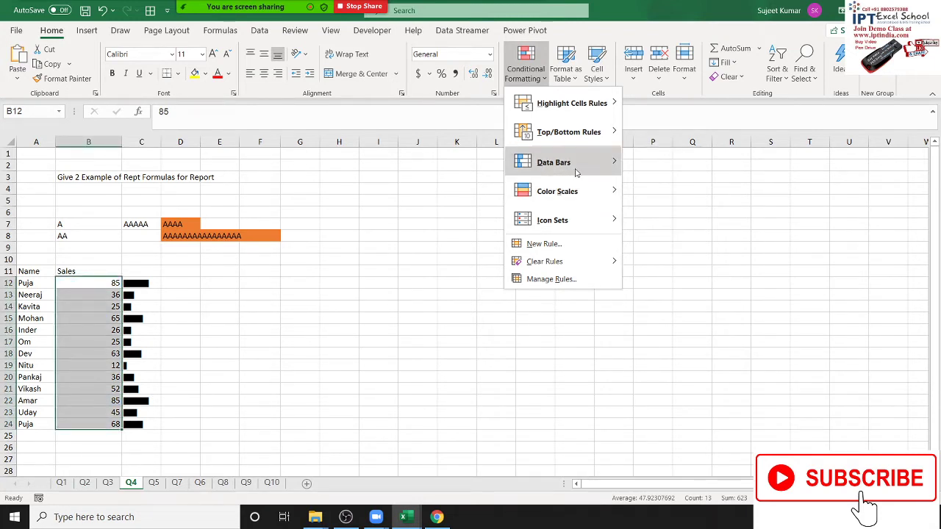
{"action": "left_click", "coordinate": [638, 178]}
{"action": "left_click", "coordinate": [474, 341]}
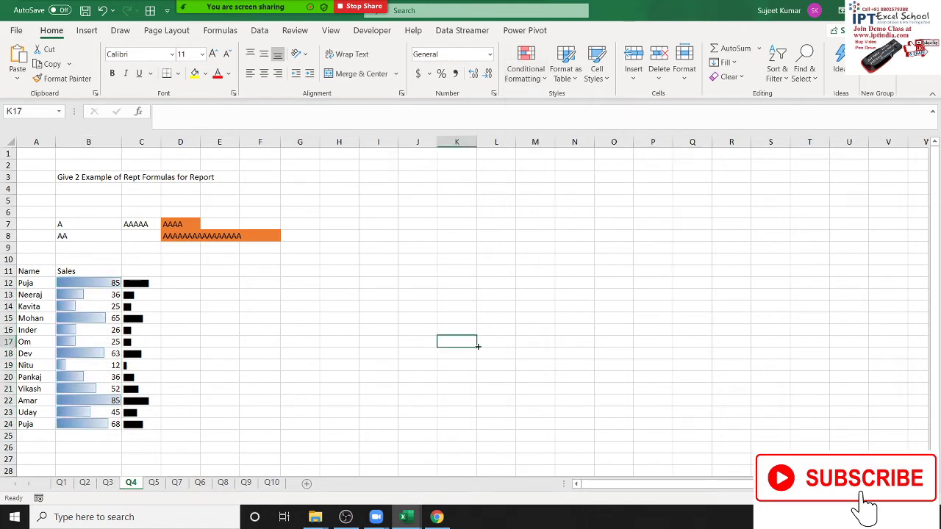
{"action": "left_click", "coordinate": [446, 284]}
{"action": "type", "text": "="}
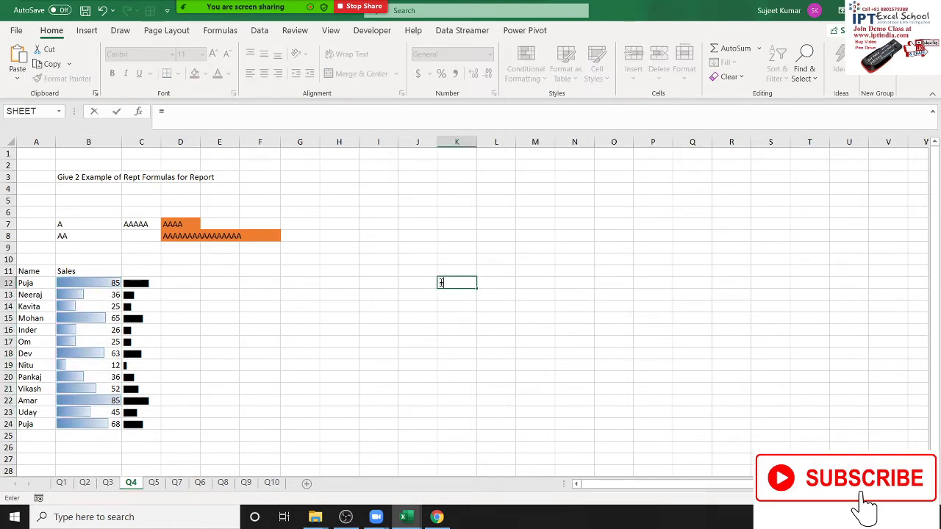
{"action": "left_click", "coordinate": [100, 286]}
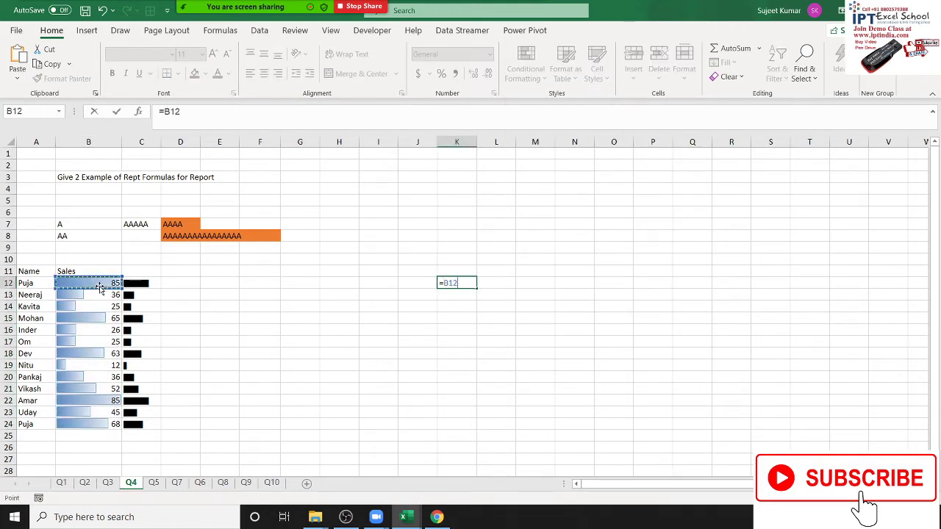
{"action": "key", "text": "Return"}
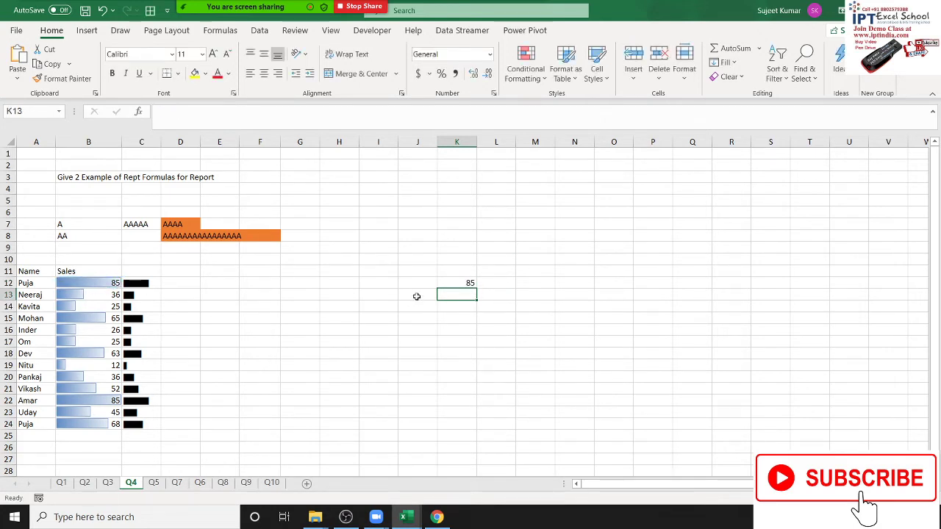
{"action": "left_click", "coordinate": [454, 282]}
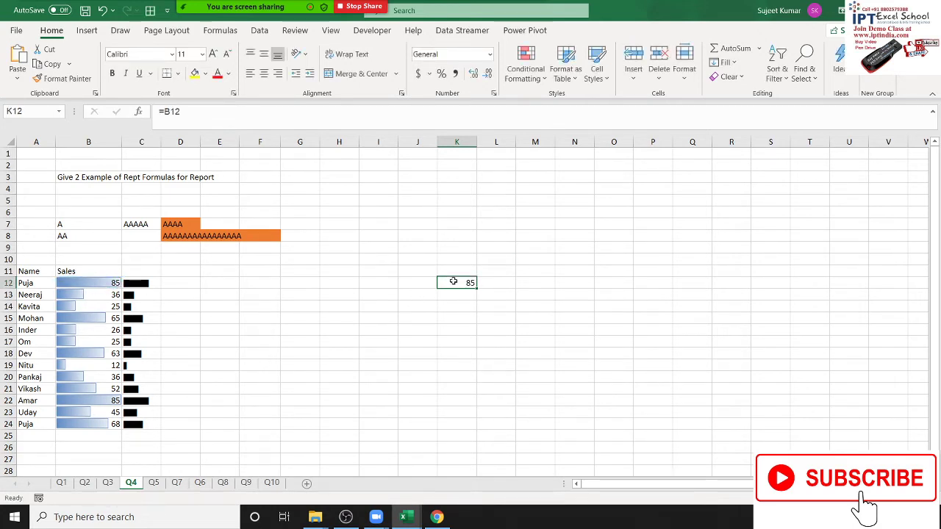
{"action": "type", "text": "="}
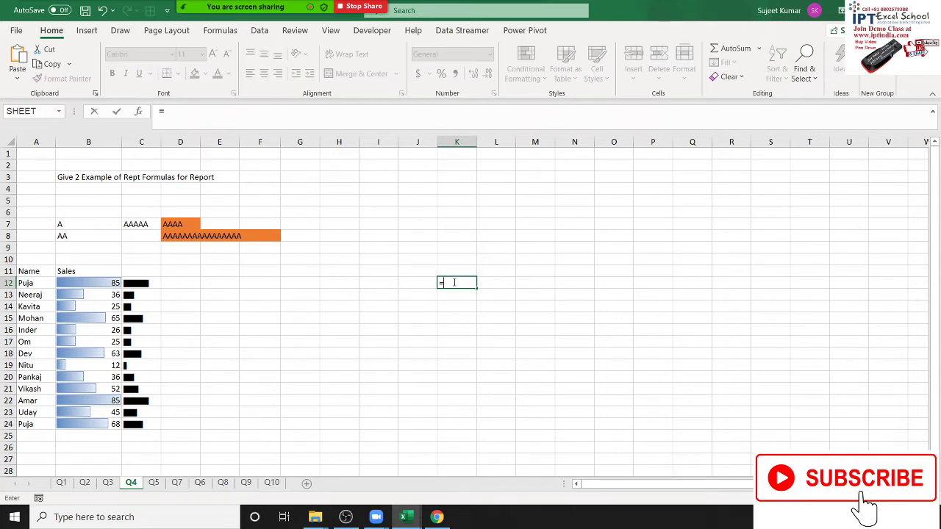
{"action": "key", "text": "Left"}
{"action": "key", "text": "Left"}
{"action": "key", "text": "Left"}
{"action": "key", "text": "Left"}
{"action": "key", "text": "Left"}
{"action": "key", "text": "Left"}
{"action": "key", "text": "Left"}
{"action": "key", "text": "Left"}
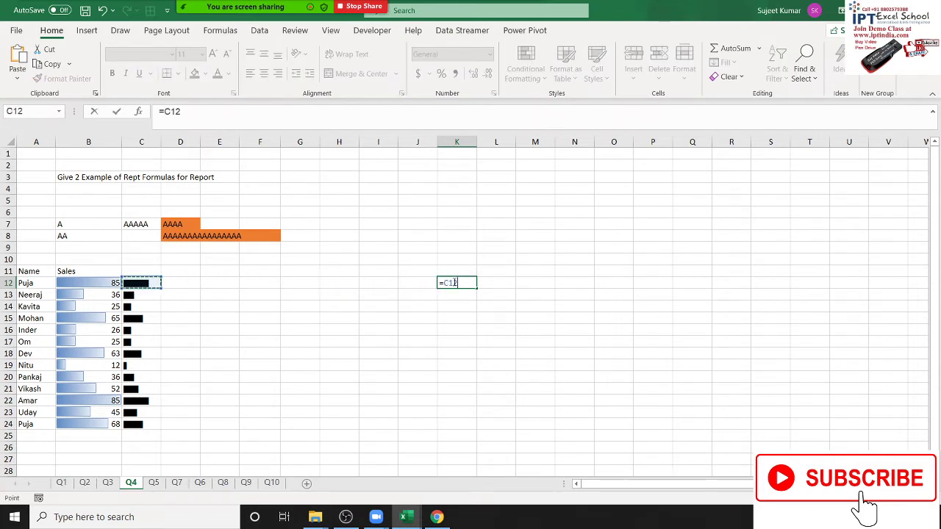
{"action": "key", "text": "Return"}
{"action": "left_click", "coordinate": [454, 282]}
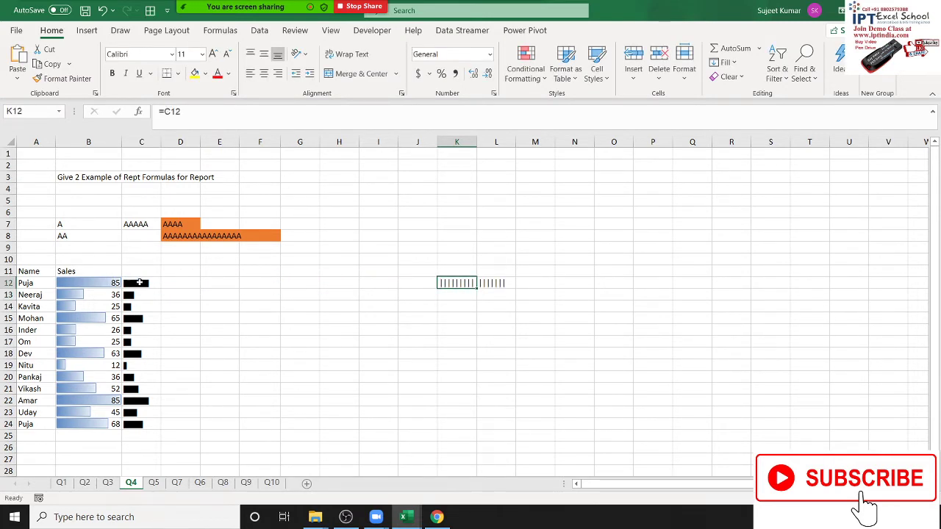
{"action": "left_click", "coordinate": [139, 282]}
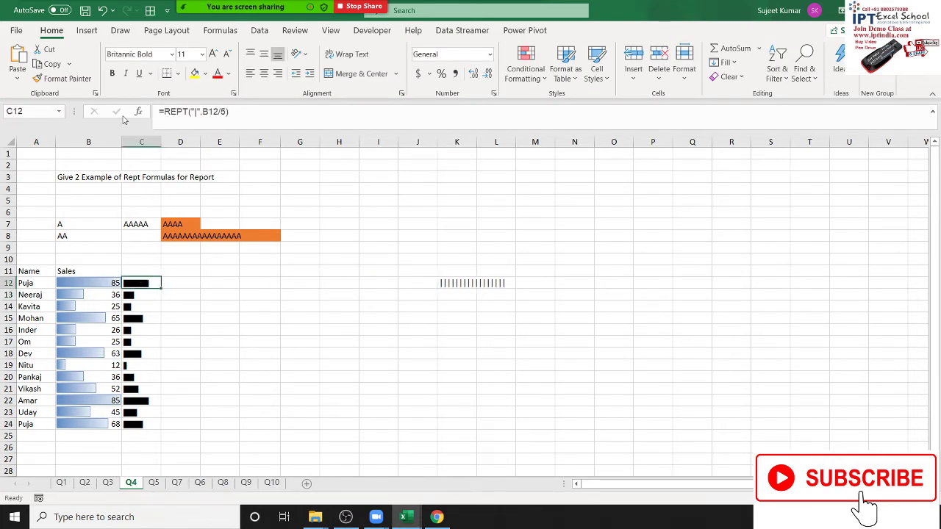
{"action": "left_click", "coordinate": [63, 78]}
{"action": "left_click", "coordinate": [448, 339]}
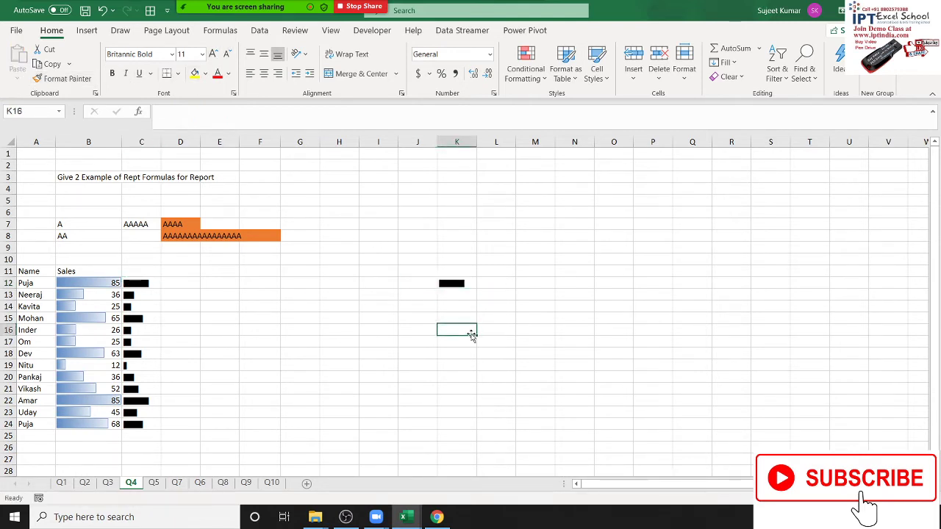
{"action": "left_click", "coordinate": [465, 284]}
{"action": "mouse_move", "coordinate": [473, 290]}
{"action": "left_mouse_down"}
{"action": "mouse_move", "coordinate": [488, 421]}
{"action": "mouse_move", "coordinate": [448, 283]}
{"action": "left_mouse_up"}
{"action": "left_click", "coordinate": [508, 357]}
{"action": "left_click", "coordinate": [462, 409]}
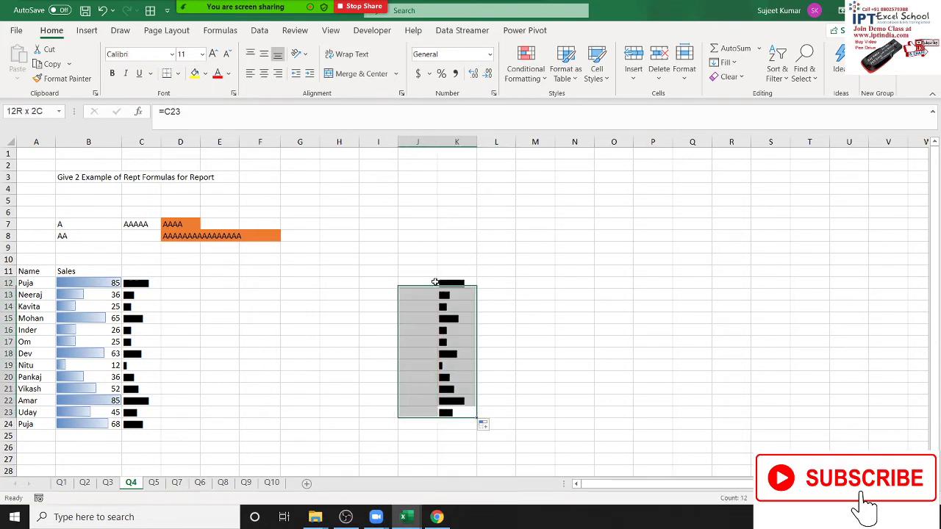
{"action": "key", "text": "Delete"}
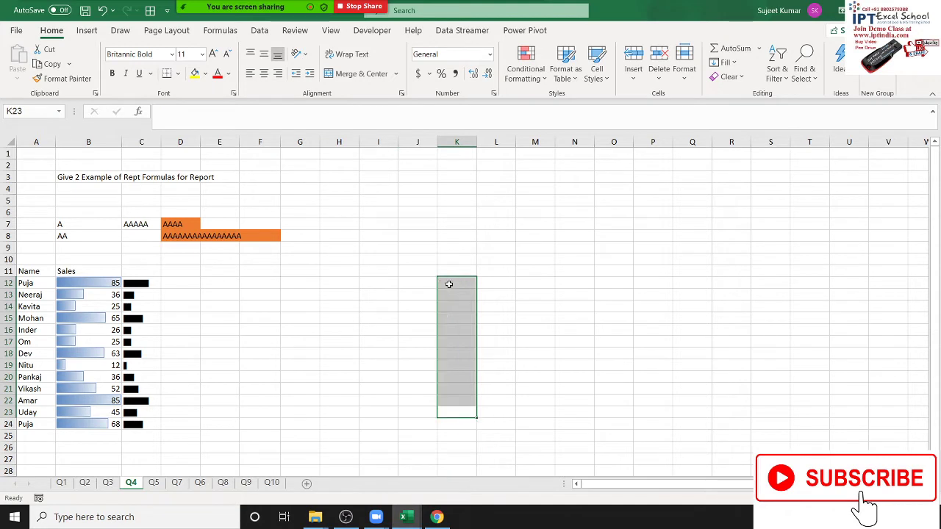
{"action": "left_click", "coordinate": [367, 283]}
{"action": "left_click", "coordinate": [100, 282]}
{"action": "left_click_drag", "start_coordinate": [100, 282], "coordinate": [94, 422]}
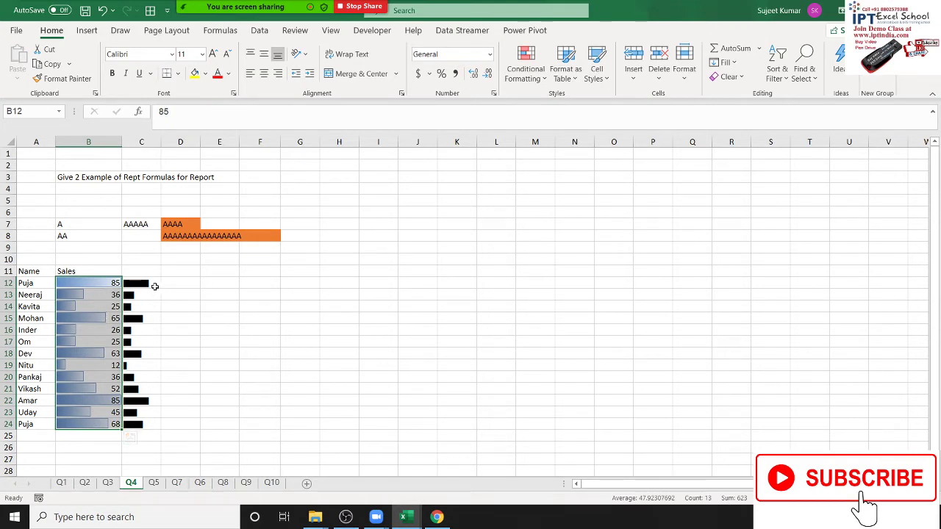
Step: Clear all conditional formatting rules from the sheet, removing the data bars
{"action": "left_click", "coordinate": [545, 78]}
{"action": "mouse_move", "coordinate": [547, 103]}
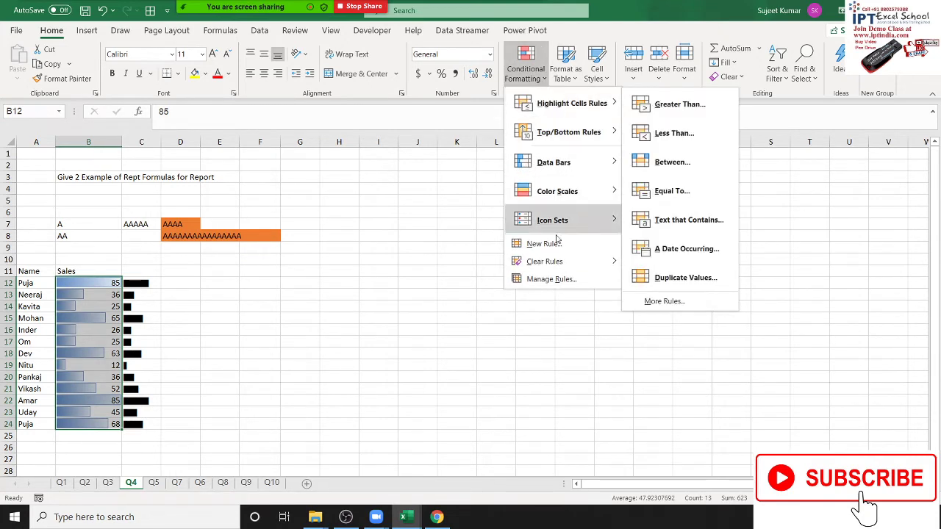
{"action": "mouse_move", "coordinate": [559, 262]}
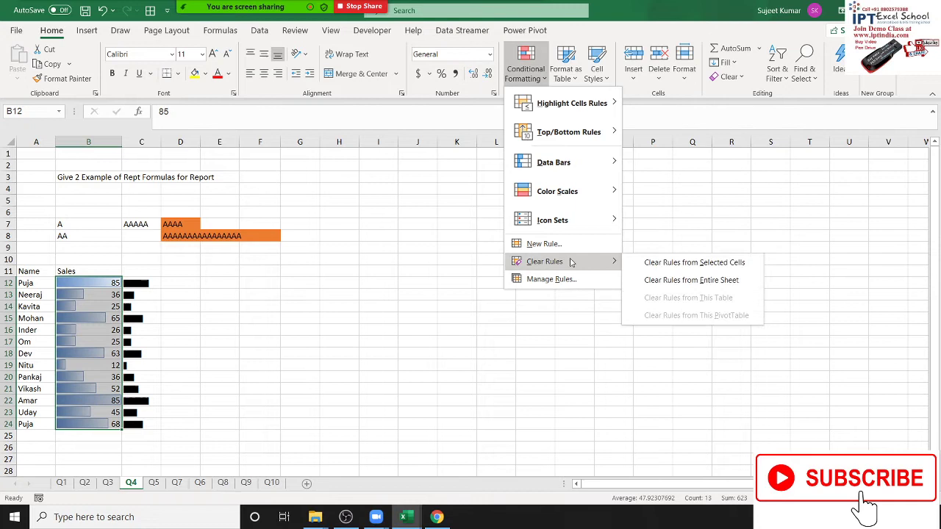
{"action": "left_click", "coordinate": [644, 281]}
{"action": "left_click", "coordinate": [366, 344]}
Step: Add a right border to the sales values in B12:B24
{"action": "left_click_drag", "start_coordinate": [103, 283], "coordinate": [88, 420]}
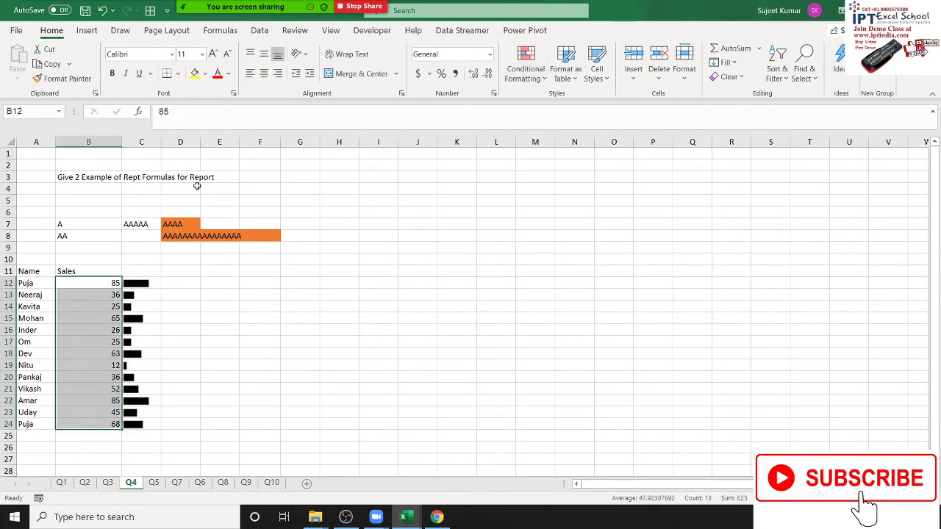
{"action": "left_click", "coordinate": [178, 73]}
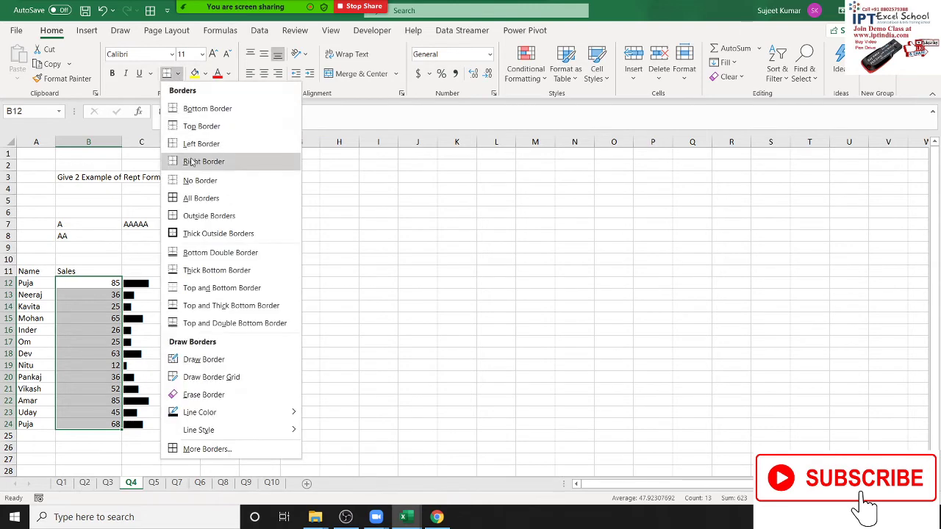
{"action": "left_click", "coordinate": [202, 198]}
Step: Add a top border to B25:C25 to close the table under row 24
{"action": "left_click", "coordinate": [257, 324]}
{"action": "left_click_drag", "start_coordinate": [89, 435], "coordinate": [140, 436]}
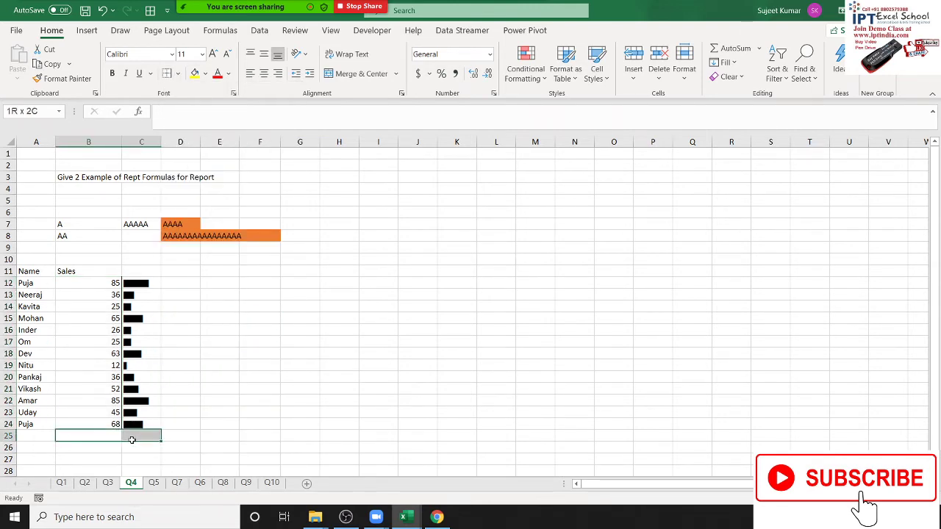
{"action": "left_click", "coordinate": [177, 73]}
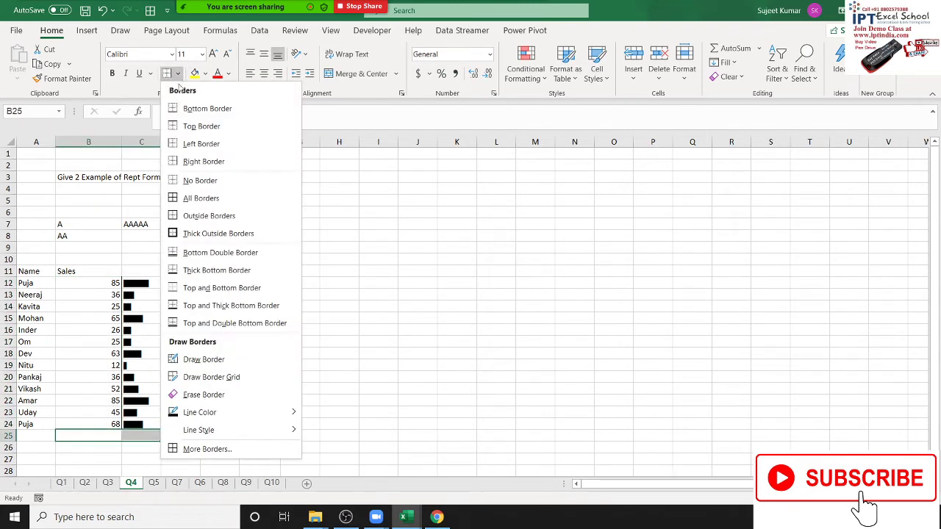
{"action": "left_click", "coordinate": [202, 126]}
{"action": "left_click", "coordinate": [272, 321]}
{"action": "left_click", "coordinate": [299, 307]}
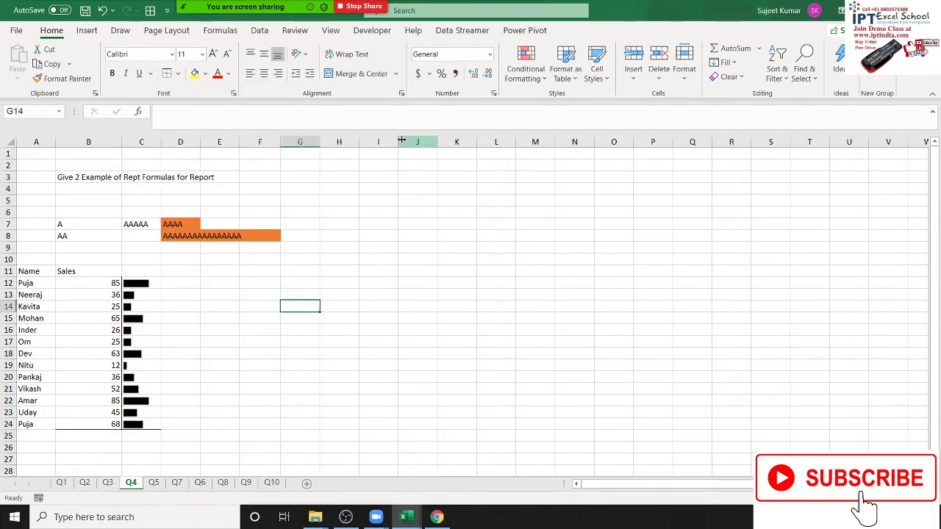
{"action": "left_click", "coordinate": [219, 32]}
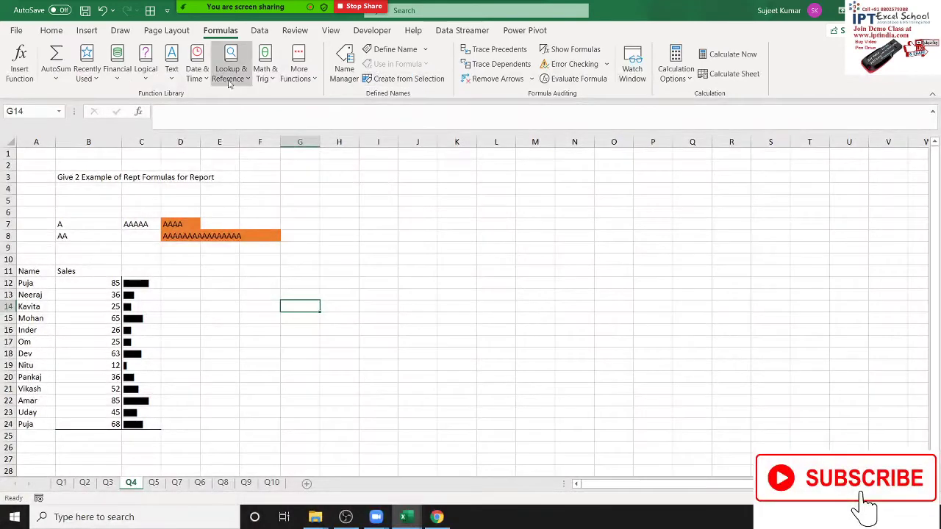
Step: Turn off Gridlines View on the Page Layout tab so the Q4 sheet shows a plain background
{"action": "left_click", "coordinate": [50, 30]}
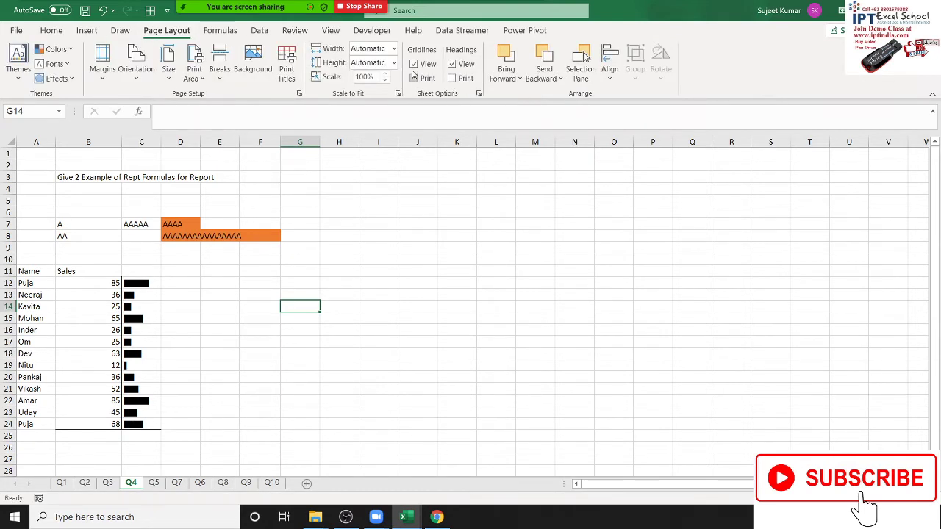
{"action": "left_click", "coordinate": [422, 66]}
{"action": "left_click", "coordinate": [413, 305]}
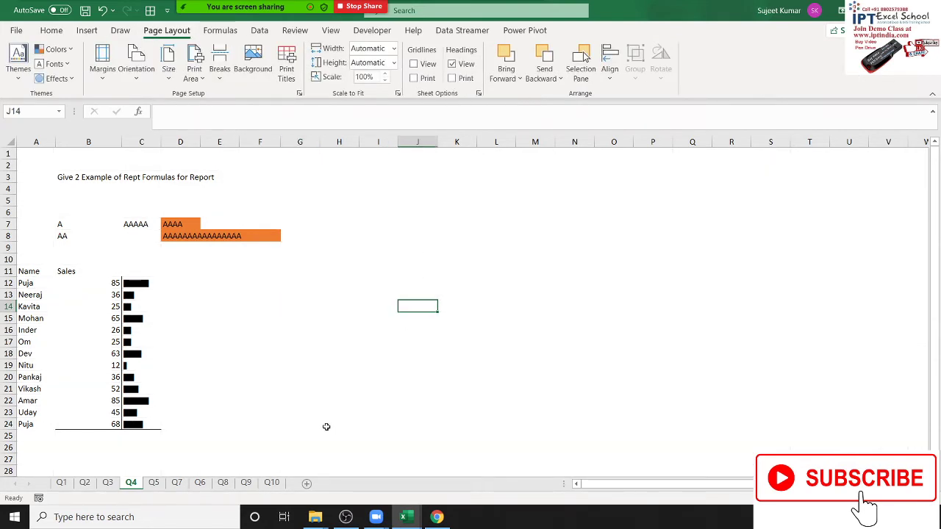
{"action": "left_click_drag", "start_coordinate": [146, 425], "coordinate": [129, 294]}
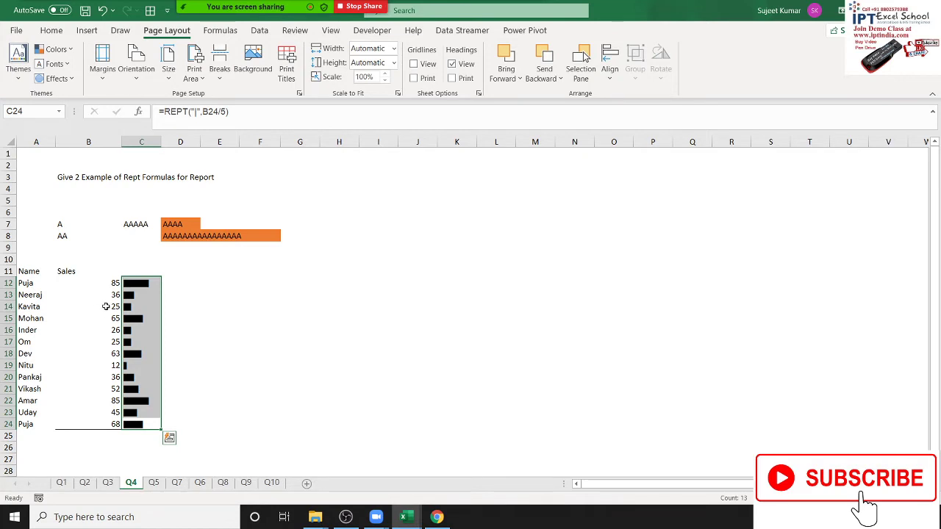
Step: Select B12, mute the Zoom microphone, and bring OBS Studio to the front
{"action": "left_click", "coordinate": [114, 284]}
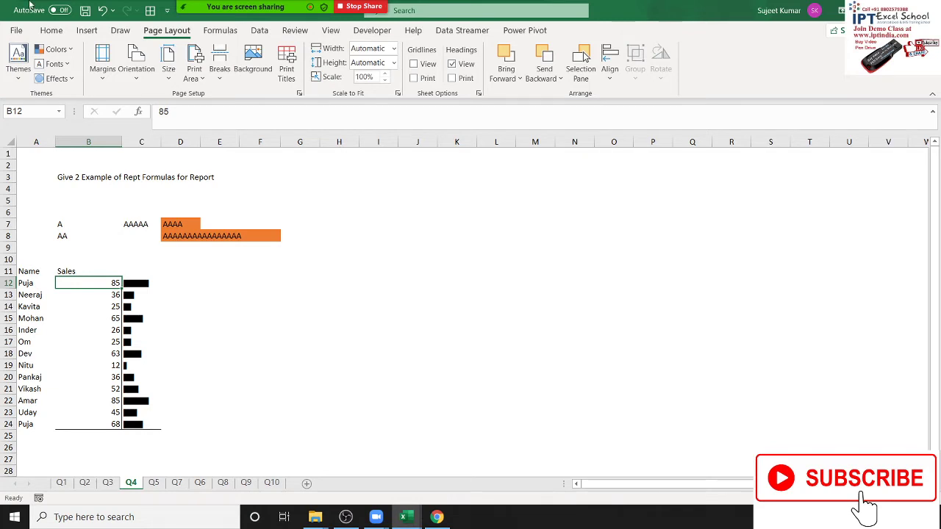
{"action": "mouse_move", "coordinate": [277, 15]}
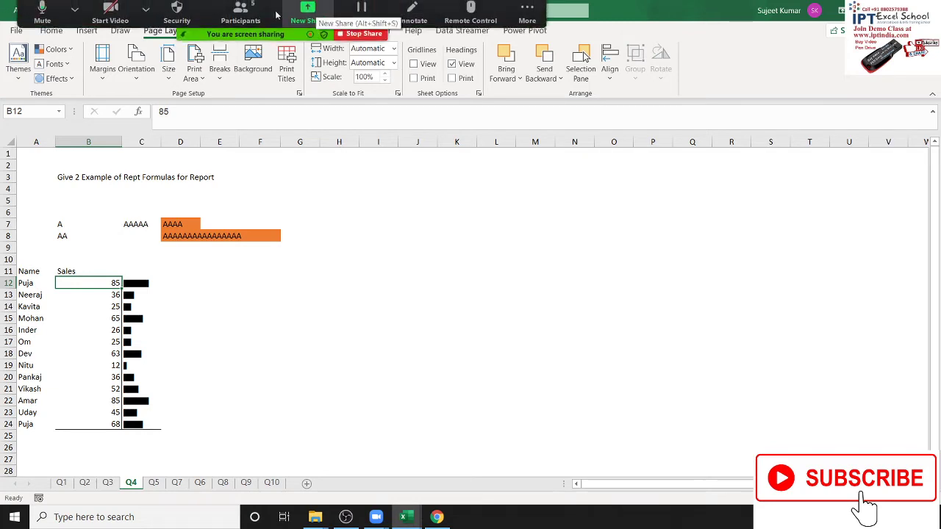
{"action": "left_click", "coordinate": [43, 22]}
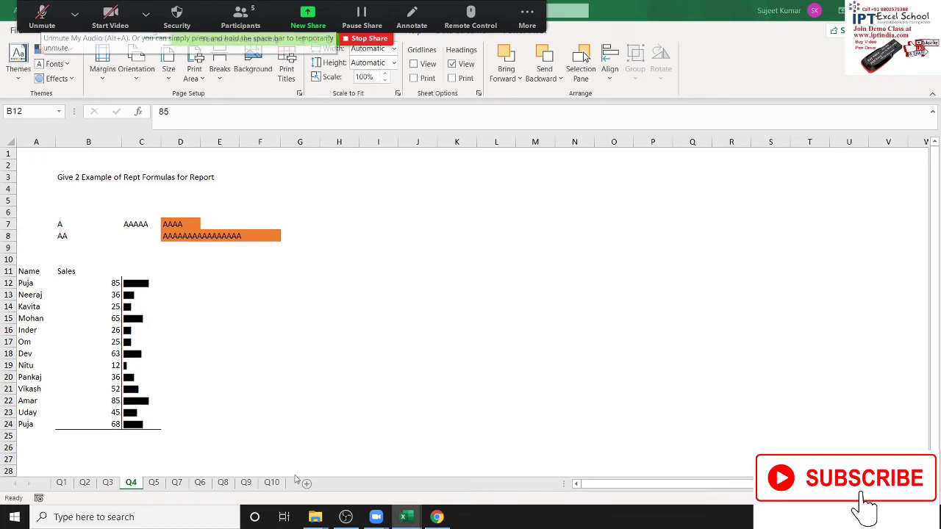
{"action": "left_click", "coordinate": [345, 517]}
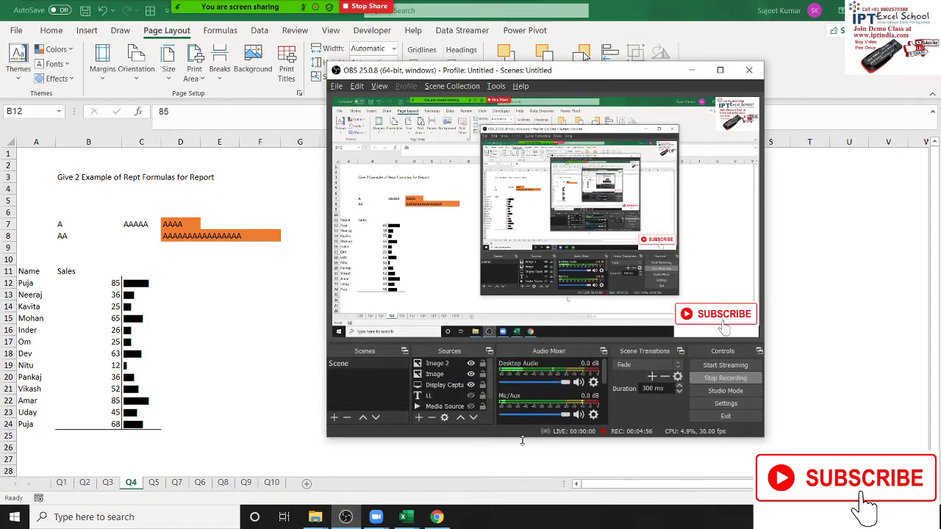
Step: Mute and unmute the OBS microphone, then minimize the OBS Studio window
{"action": "left_click", "coordinate": [577, 416]}
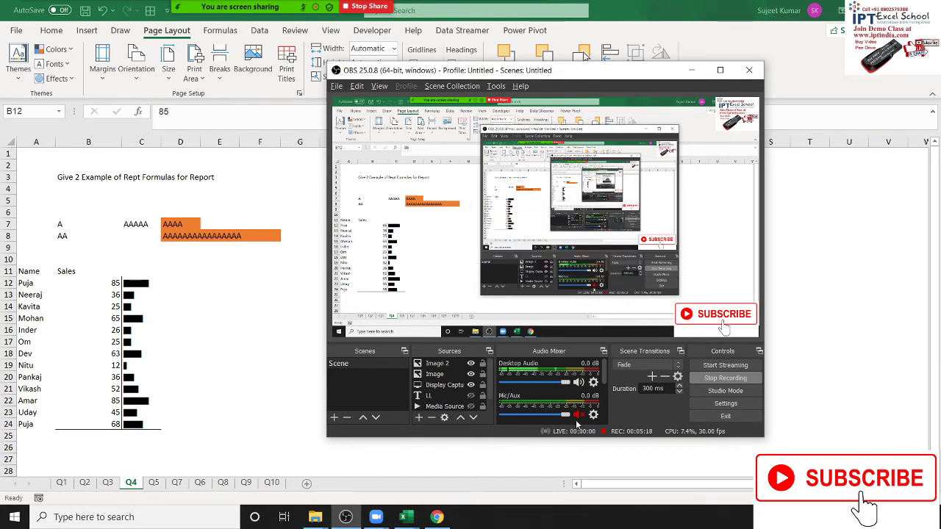
{"action": "left_click", "coordinate": [577, 415]}
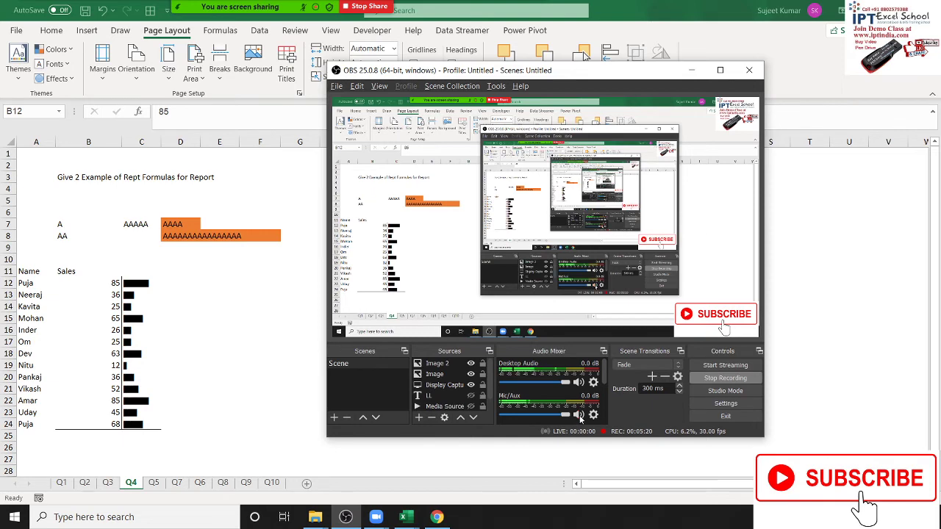
{"action": "left_click", "coordinate": [696, 74]}
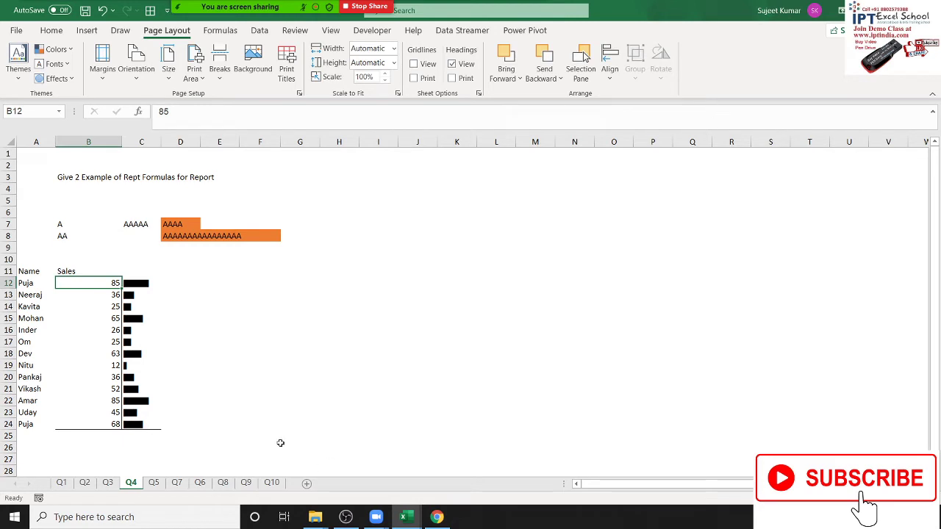
Step: Start a new formula-based conditional rule on C12 with the condition =$B12>=50
{"action": "left_click", "coordinate": [147, 285]}
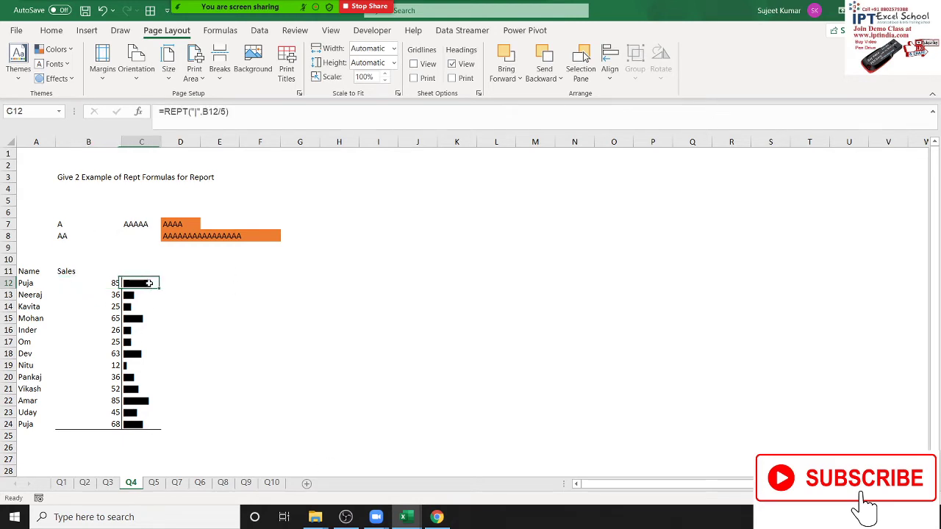
{"action": "left_click", "coordinate": [59, 33]}
{"action": "left_click", "coordinate": [525, 69]}
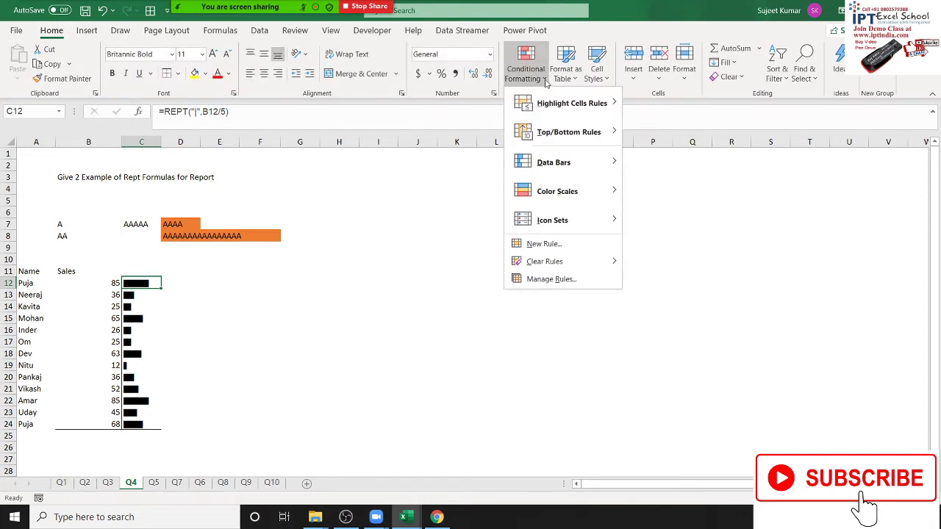
{"action": "left_click", "coordinate": [572, 250]}
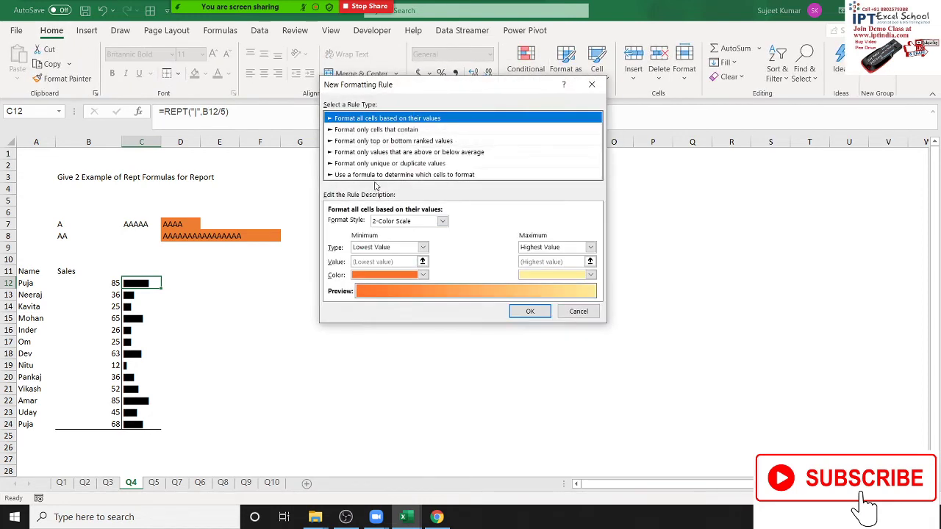
{"action": "left_click", "coordinate": [376, 175]}
{"action": "left_click", "coordinate": [343, 222]}
{"action": "type", "text": "="}
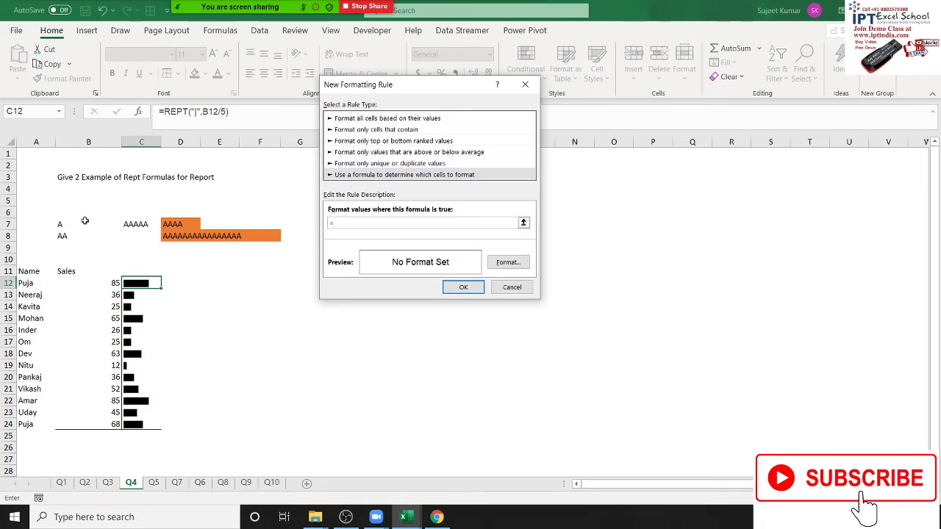
{"action": "left_click", "coordinate": [103, 285]}
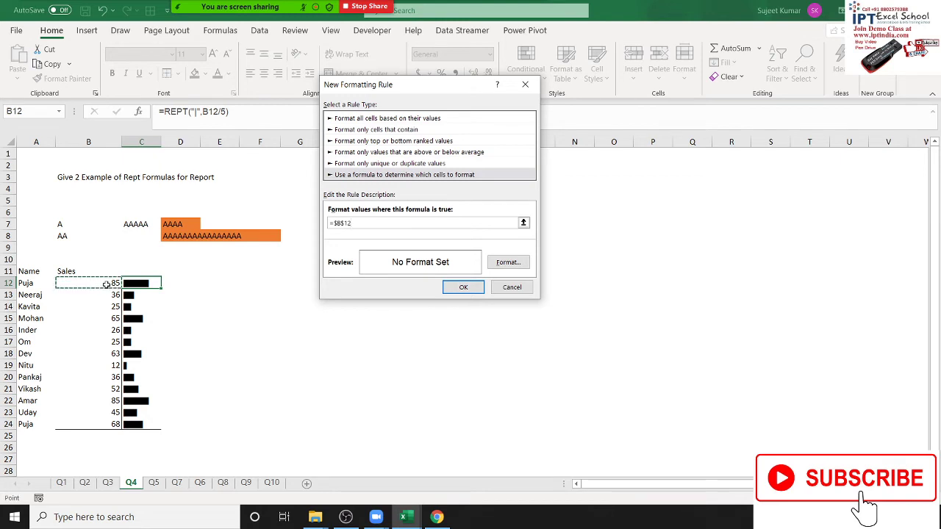
{"action": "type", "text": ">=50"}
Step: Give the rule a light green fill, make the B12 row reference relative, and save it
{"action": "left_click", "coordinate": [495, 265]}
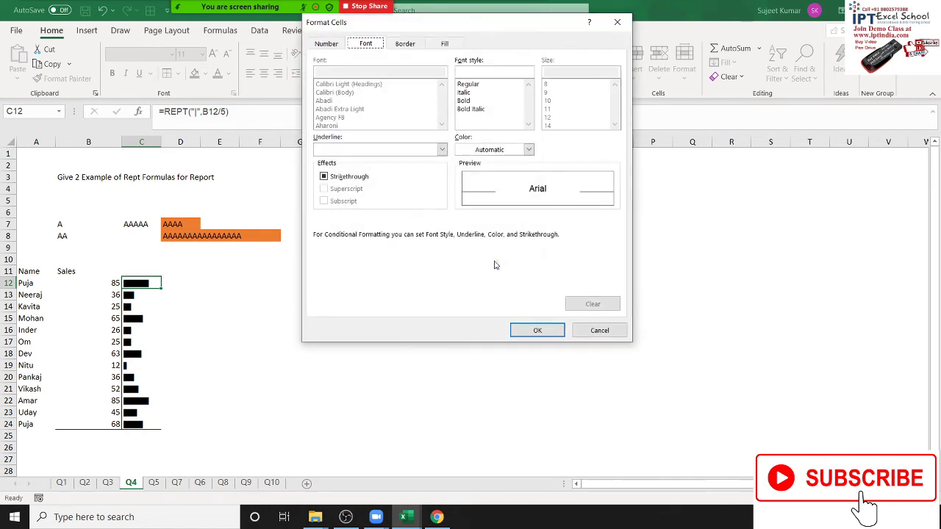
{"action": "left_click", "coordinate": [445, 44]}
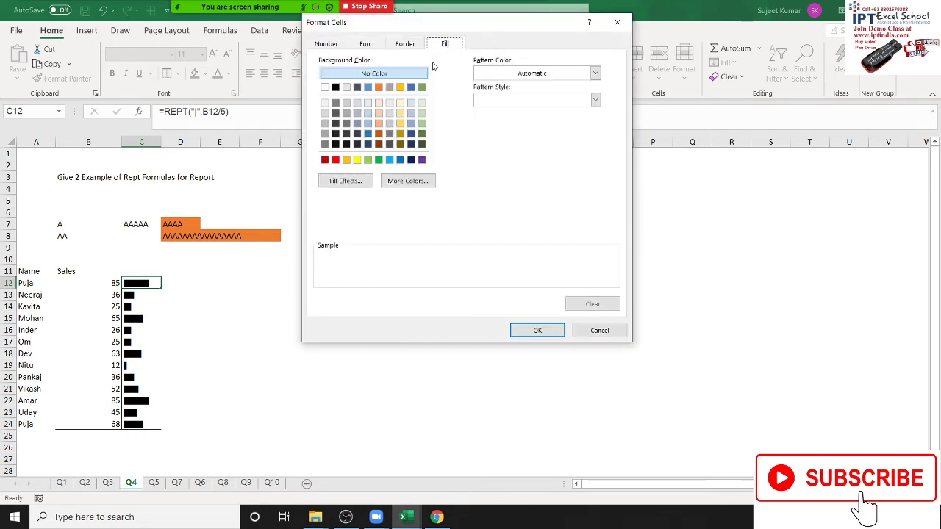
{"action": "left_click", "coordinate": [368, 161]}
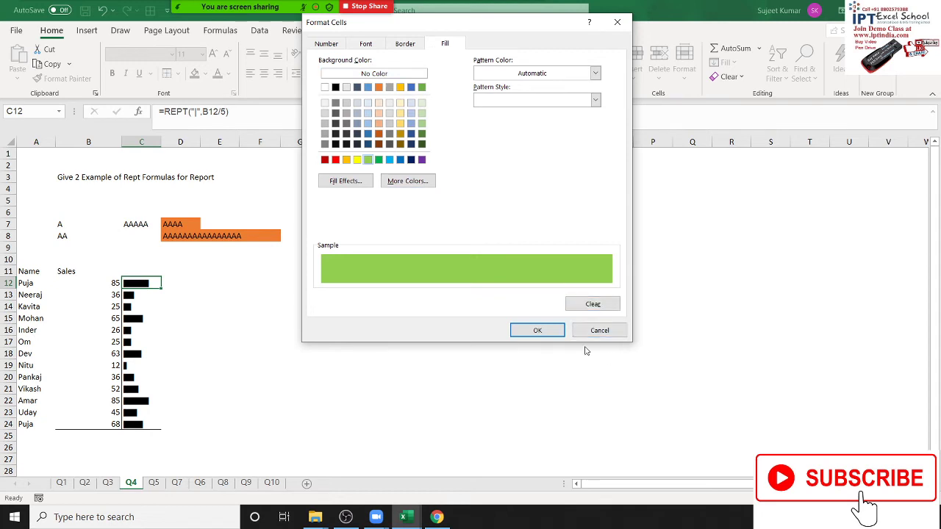
{"action": "left_click", "coordinate": [529, 332]}
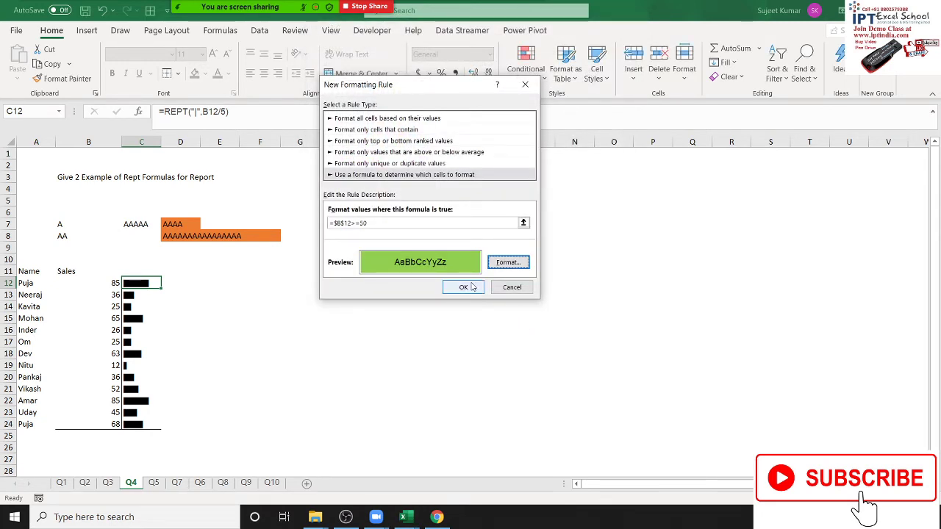
{"action": "left_click", "coordinate": [344, 223]}
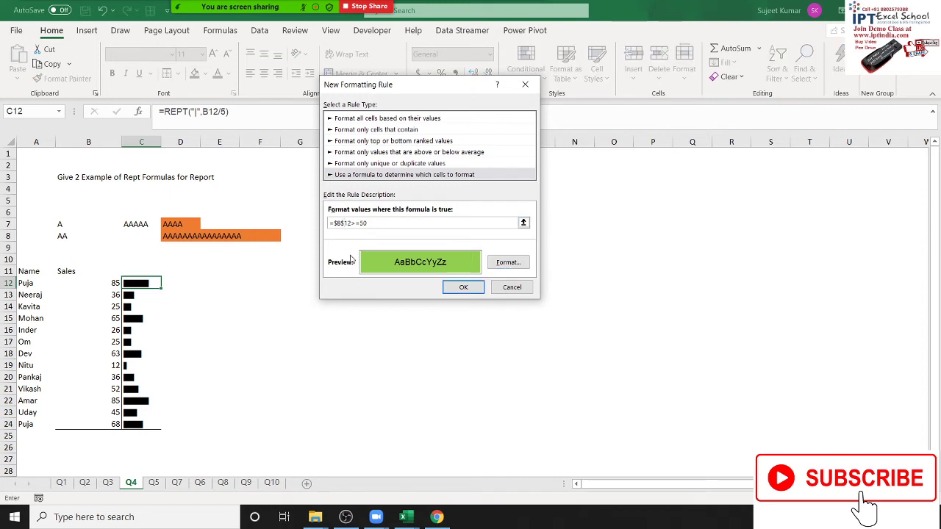
{"action": "key", "text": "BackSpace"}
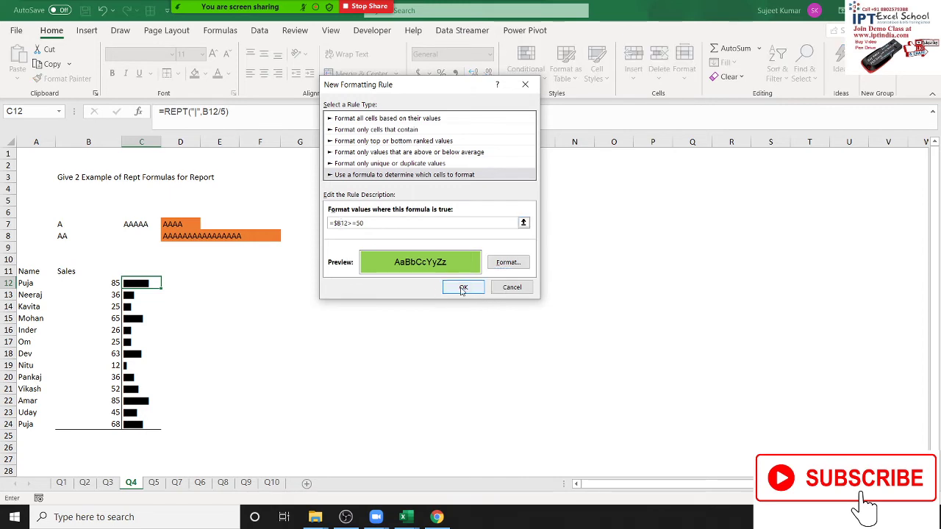
{"action": "left_click", "coordinate": [462, 287]}
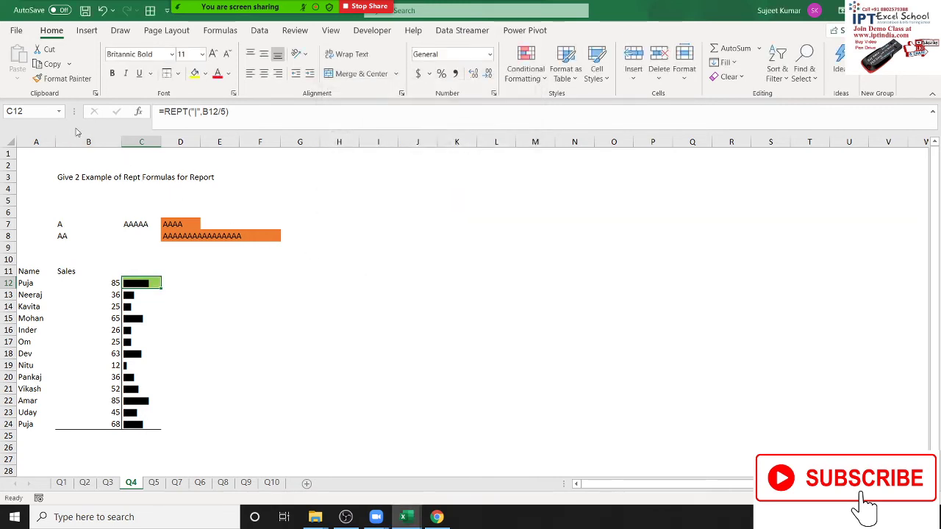
{"action": "left_click", "coordinate": [525, 70]}
Step: Edit C12's =$B12>=50 rule to use no fill and a light green font colour, then apply it
{"action": "left_click", "coordinate": [551, 275]}
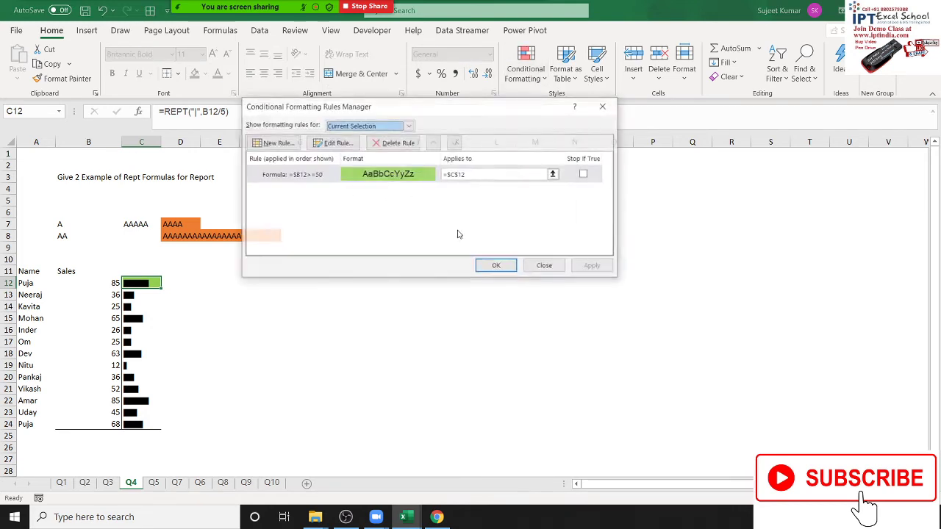
{"action": "double_click", "coordinate": [412, 177]}
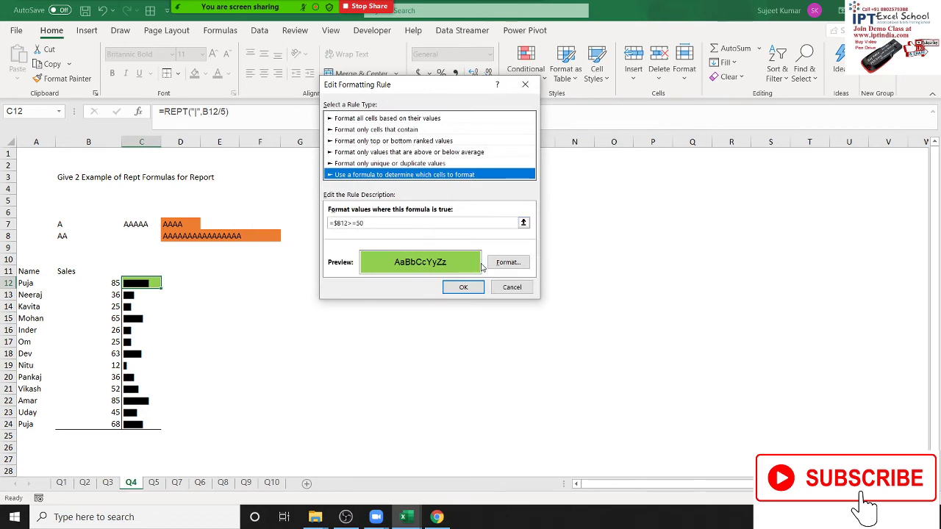
{"action": "left_click", "coordinate": [507, 262]}
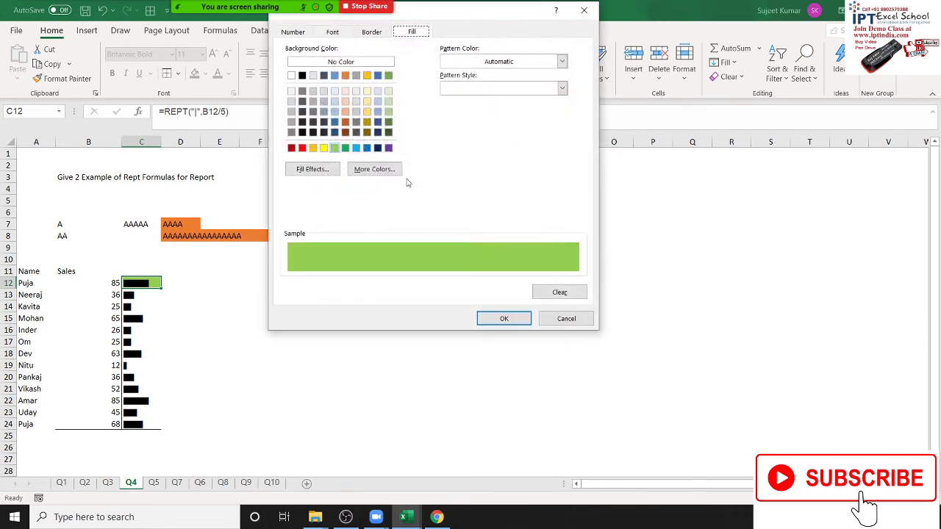
{"action": "left_click", "coordinate": [334, 63]}
{"action": "left_click", "coordinate": [335, 32]}
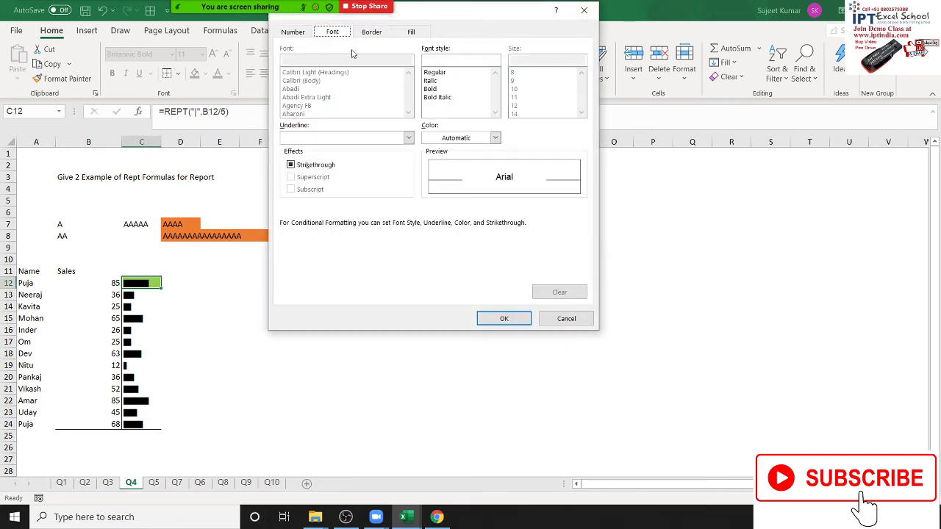
{"action": "left_click", "coordinate": [465, 140]}
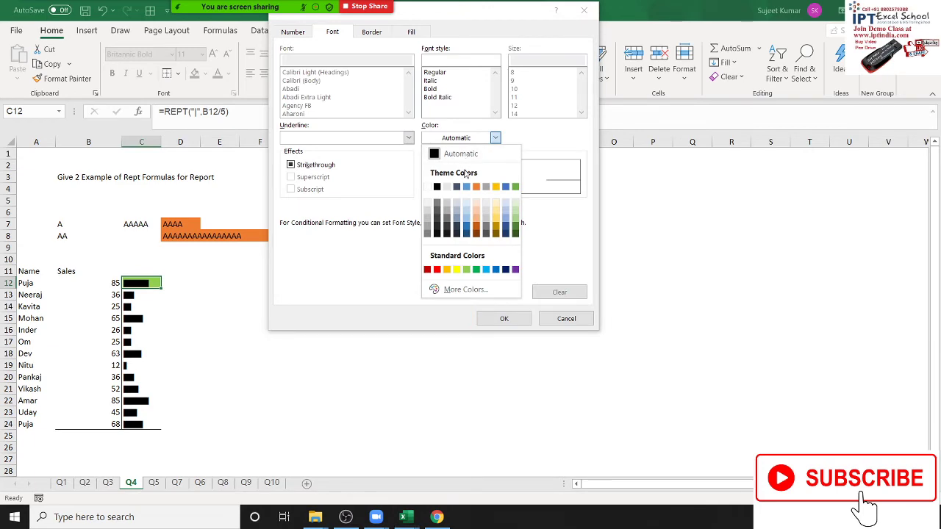
{"action": "left_click", "coordinate": [467, 269]}
{"action": "left_click", "coordinate": [503, 319]}
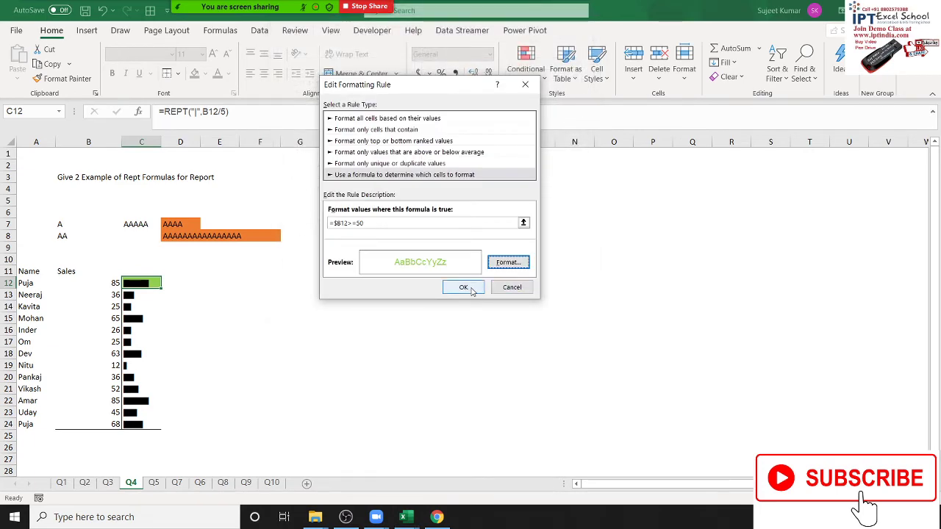
{"action": "left_click", "coordinate": [511, 287]}
{"action": "left_click", "coordinate": [593, 266]}
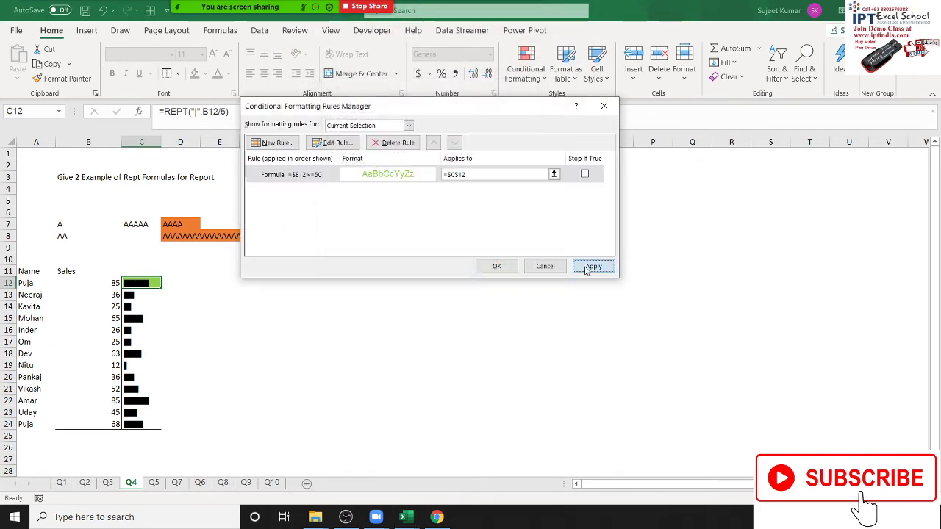
{"action": "left_click", "coordinate": [500, 269]}
{"action": "left_click", "coordinate": [63, 78]}
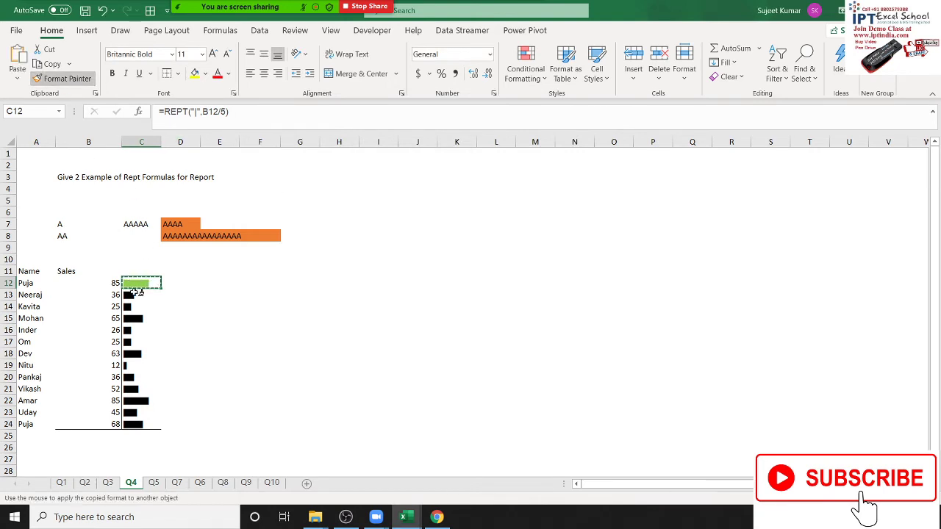
Step: Format-paint C12's green bar rule onto C13:C24 and check the coloured bars
{"action": "left_click", "coordinate": [140, 295]}
{"action": "left_click_drag", "start_coordinate": [136, 295], "coordinate": [175, 421]}
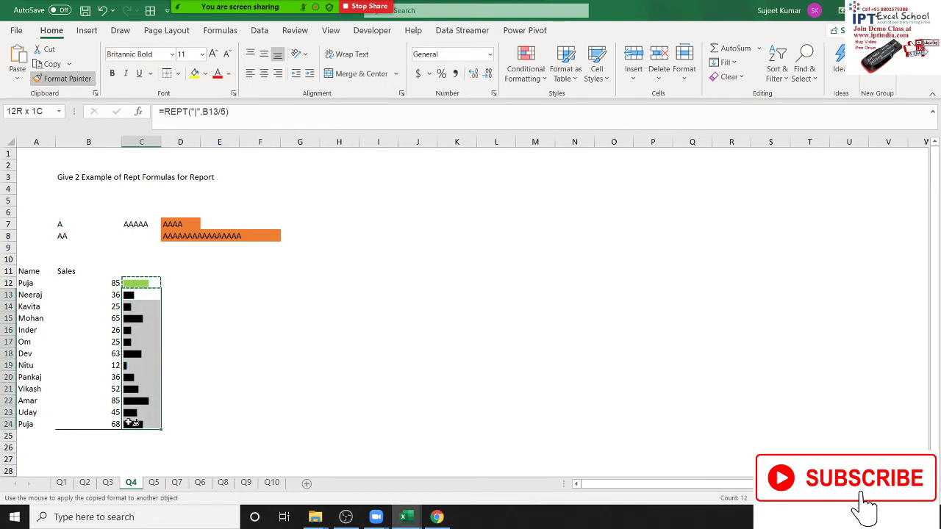
{"action": "left_click", "coordinate": [316, 411]}
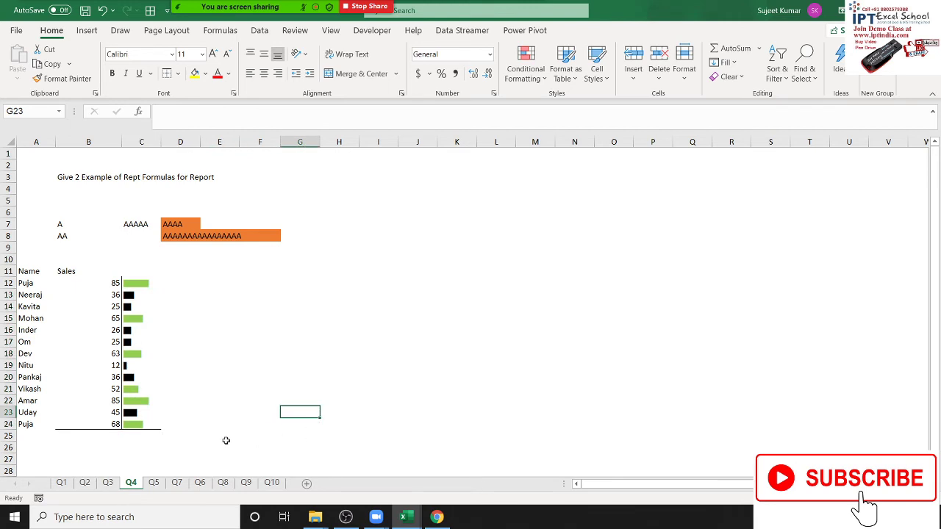
{"action": "left_click", "coordinate": [141, 283]}
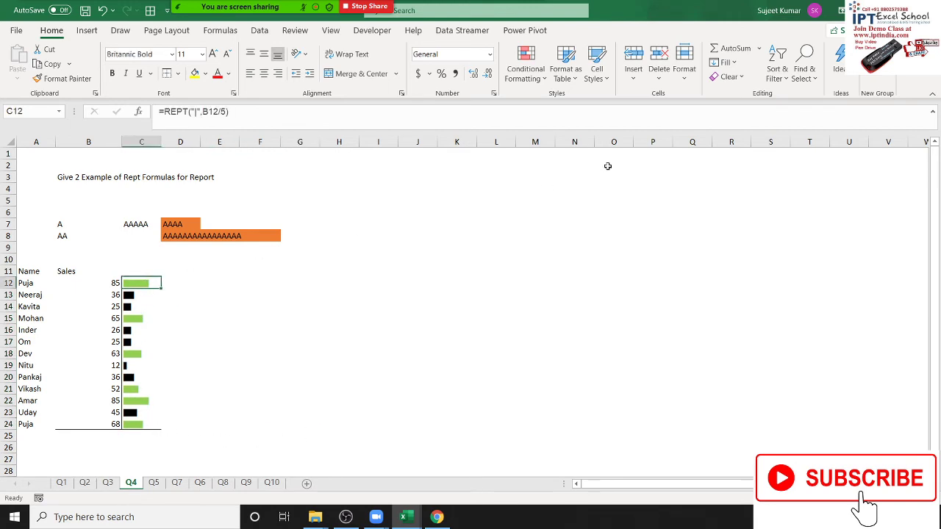
Step: Review the existing green-bar rule for C12 in the Rules Manager without changing it
{"action": "left_click", "coordinate": [526, 70]}
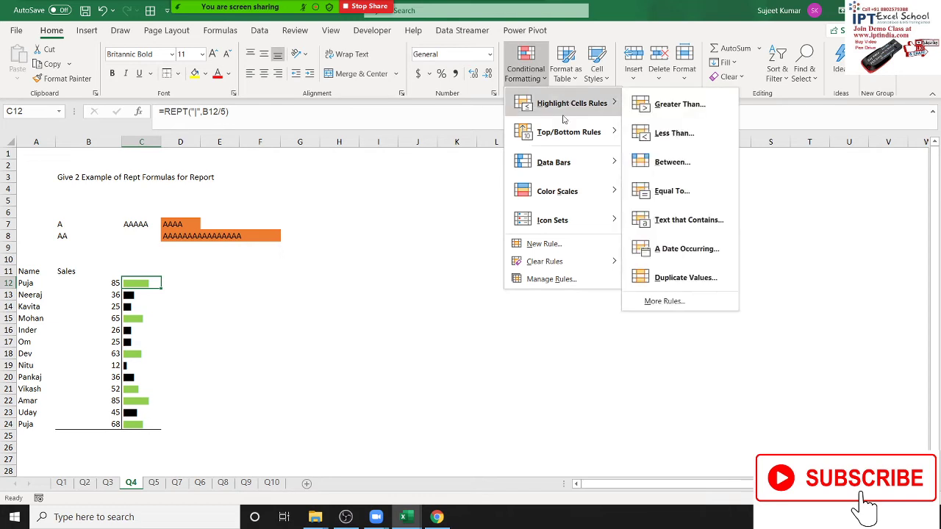
{"action": "left_click", "coordinate": [546, 282]}
{"action": "left_click", "coordinate": [331, 179]}
{"action": "double_click", "coordinate": [332, 179]}
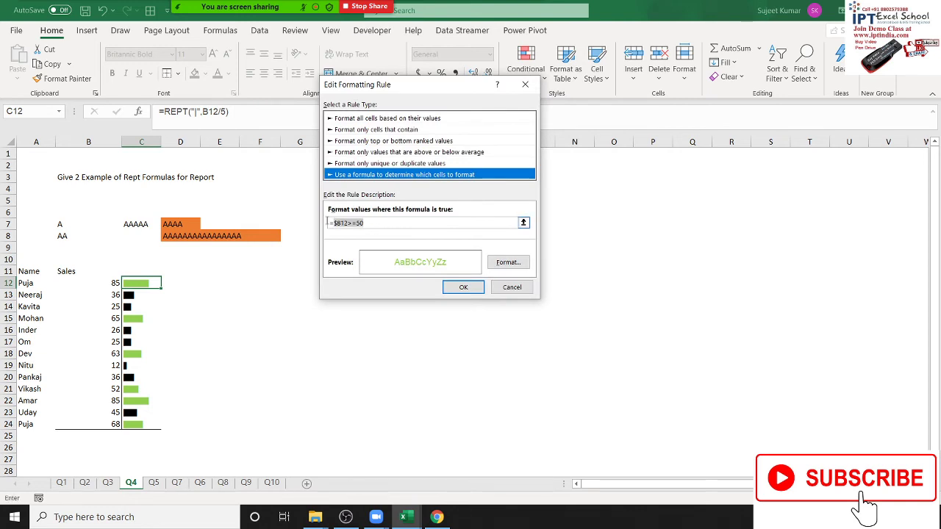
{"action": "left_click", "coordinate": [513, 293]}
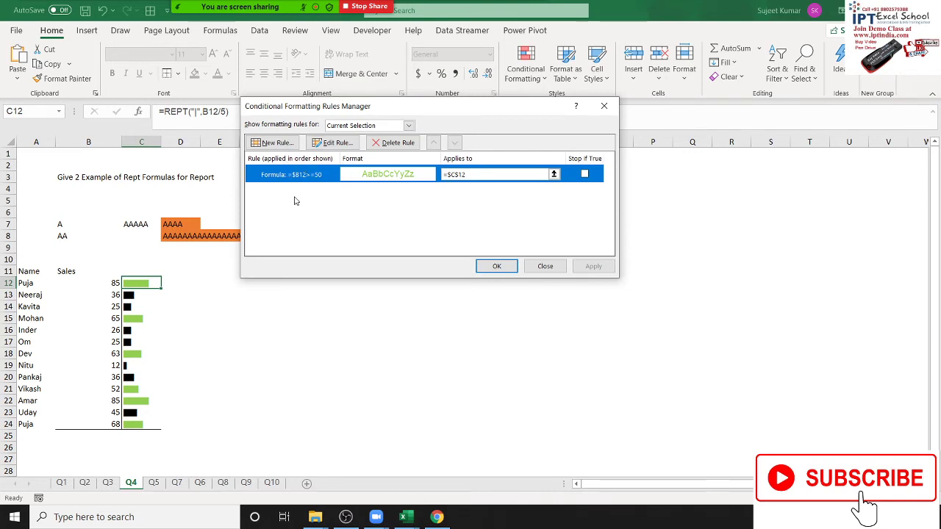
Step: Create a new formula rule for C12 with the condition =$B12<50
{"action": "left_click", "coordinate": [279, 143]}
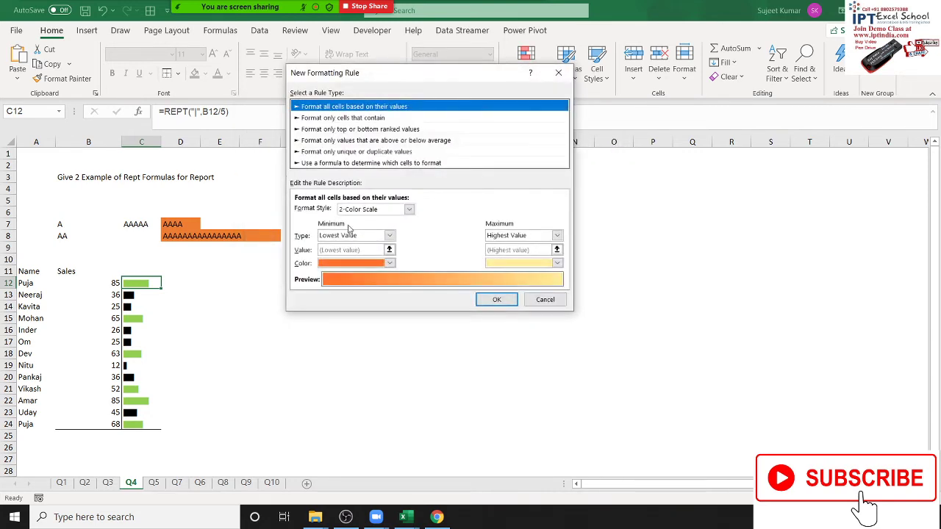
{"action": "left_click", "coordinate": [327, 163]}
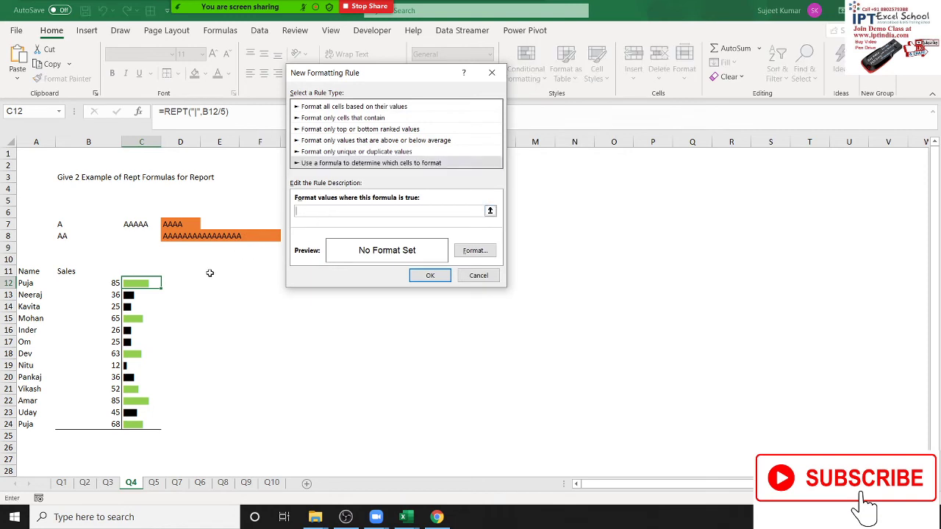
{"action": "left_click", "coordinate": [105, 283]}
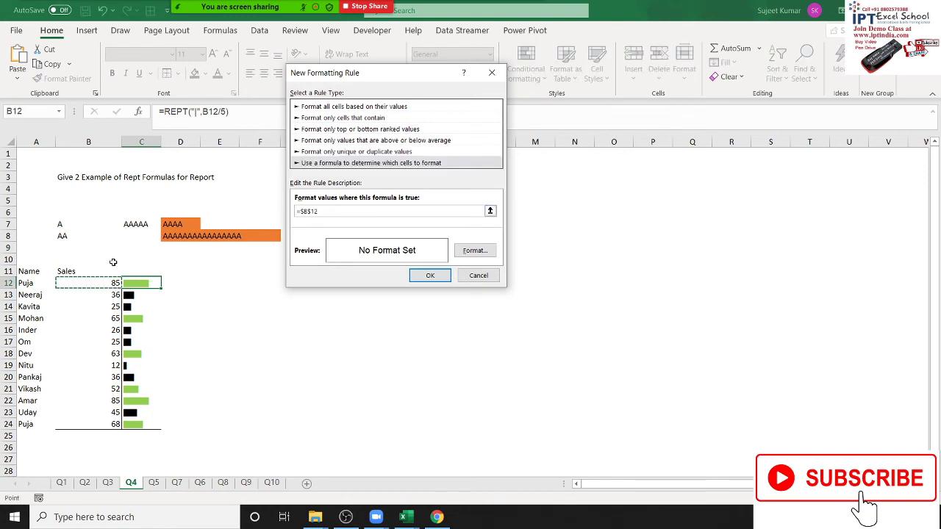
{"action": "mouse_move", "coordinate": [32, 22]}
{"action": "left_click", "coordinate": [74, 13]}
{"action": "left_click", "coordinate": [32, 22]}
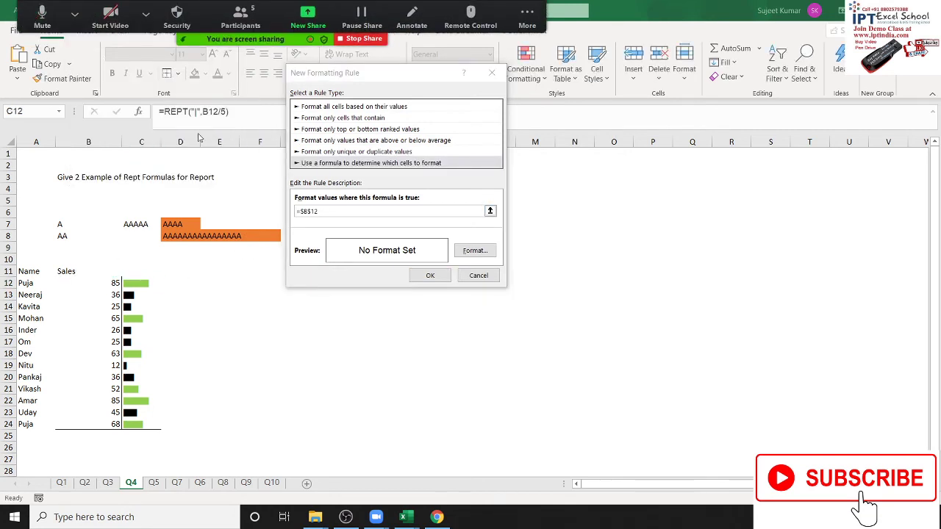
{"action": "left_click", "coordinate": [377, 214]}
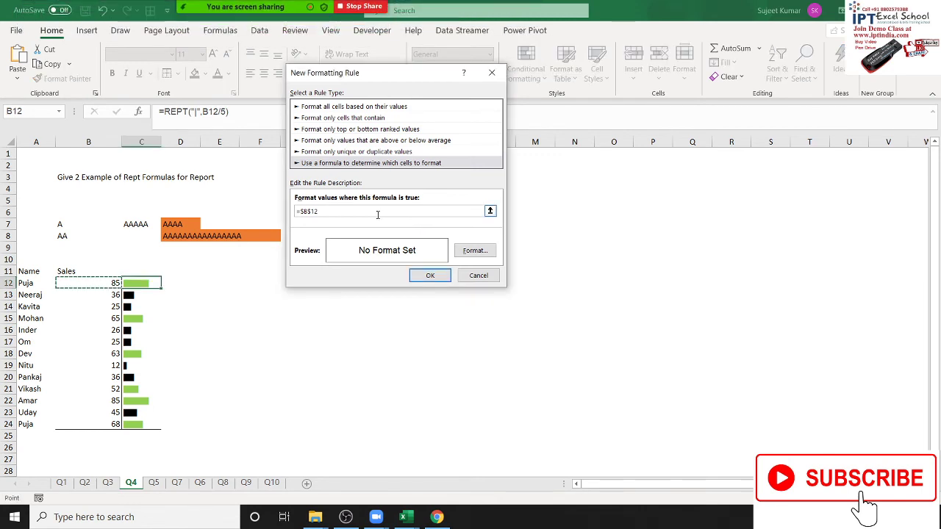
{"action": "type", "text": "<50"}
{"action": "left_click", "coordinate": [309, 211]}
{"action": "key", "text": "Delete"}
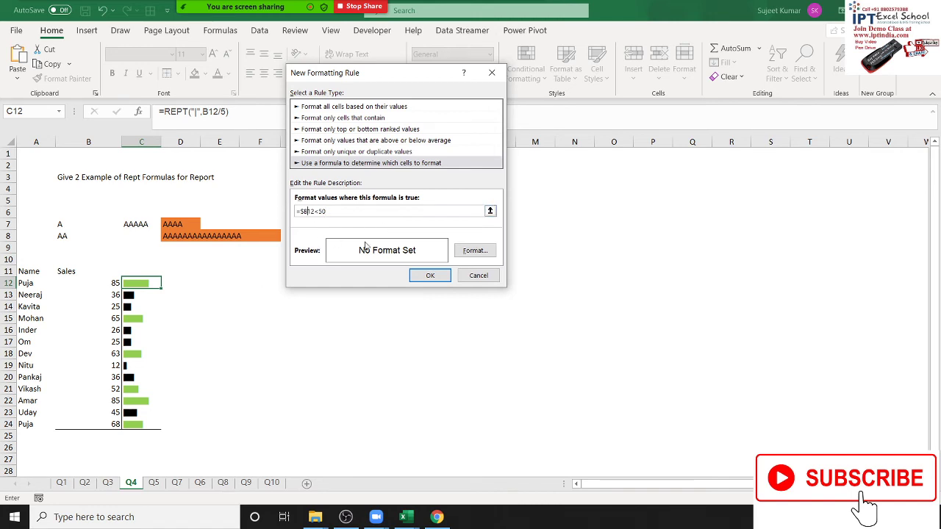
Step: Set the below-50 rule's font colour to red and apply both rules
{"action": "left_click", "coordinate": [474, 256]}
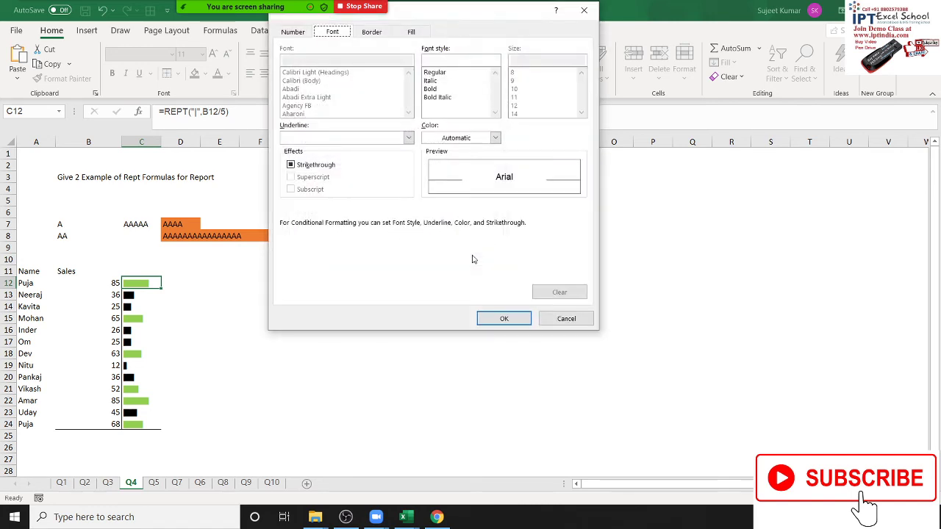
{"action": "left_click", "coordinate": [457, 139]}
{"action": "left_click", "coordinate": [439, 269]}
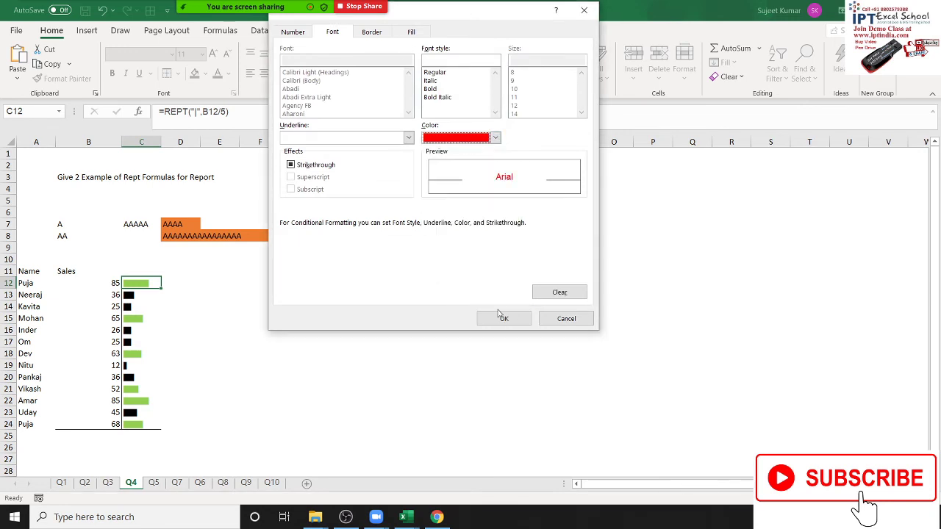
{"action": "left_click", "coordinate": [500, 316]}
{"action": "left_click", "coordinate": [474, 276]}
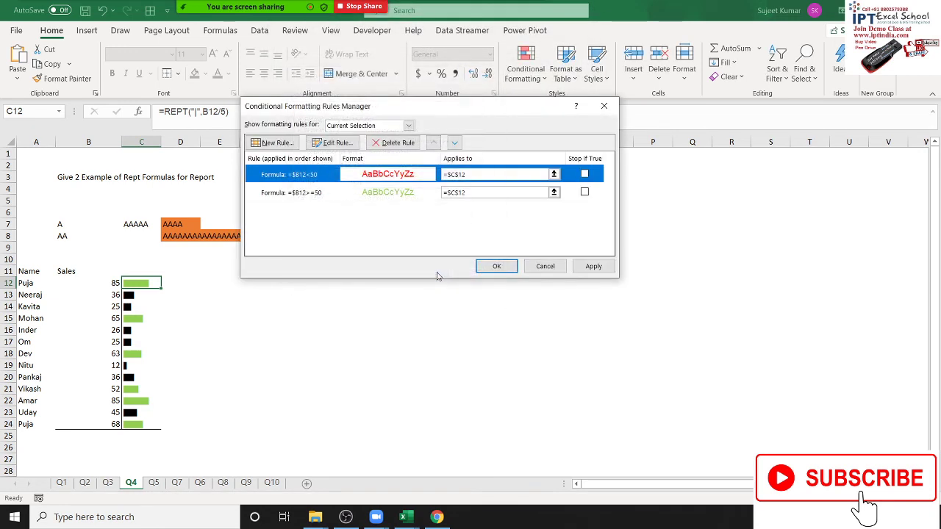
{"action": "left_click", "coordinate": [593, 267]}
Step: Format-paint C12's green and red rules onto the bars in C12:C24
{"action": "left_click", "coordinate": [496, 266]}
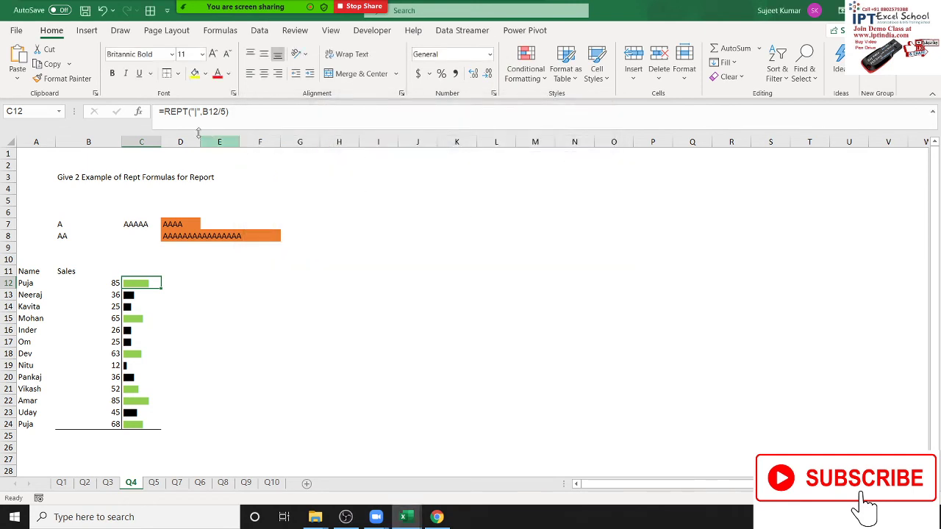
{"action": "left_click", "coordinate": [63, 80]}
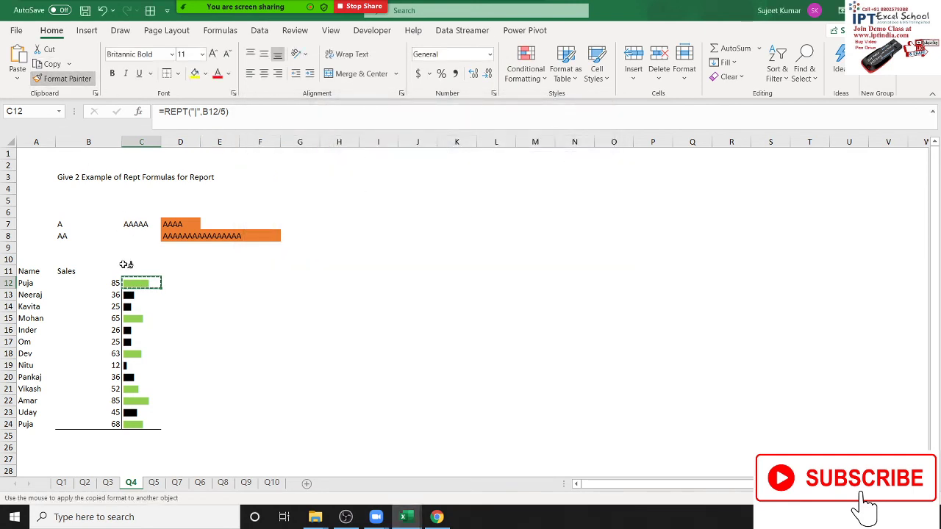
{"action": "left_click_drag", "start_coordinate": [136, 283], "coordinate": [141, 424]}
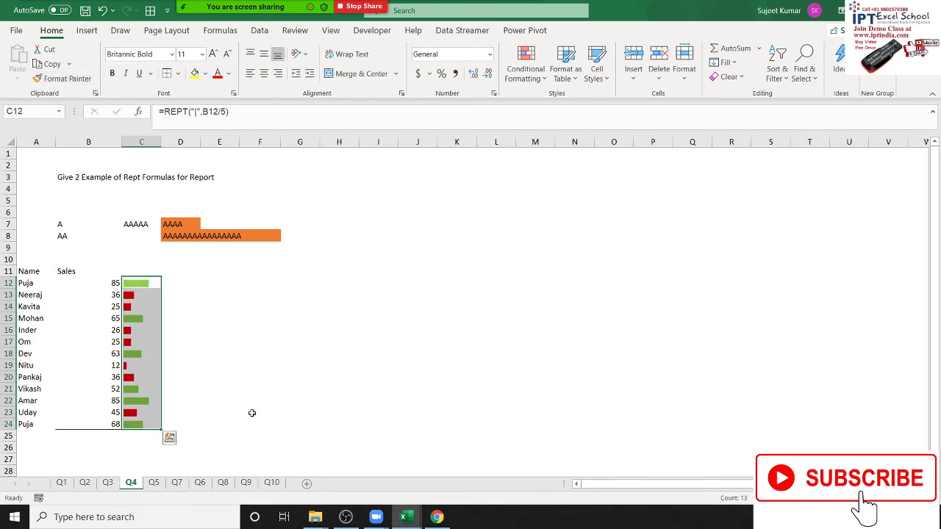
{"action": "left_click", "coordinate": [297, 387]}
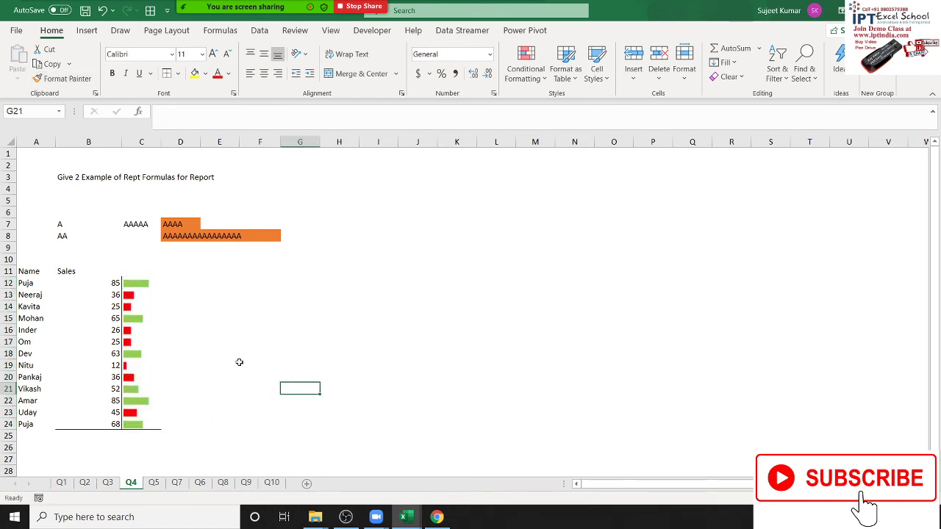
Step: Check the coloured bars from C14 down to C24 against the sales value in B24
{"action": "left_click", "coordinate": [146, 307]}
{"action": "left_click", "coordinate": [142, 285]}
{"action": "left_click", "coordinate": [133, 308]}
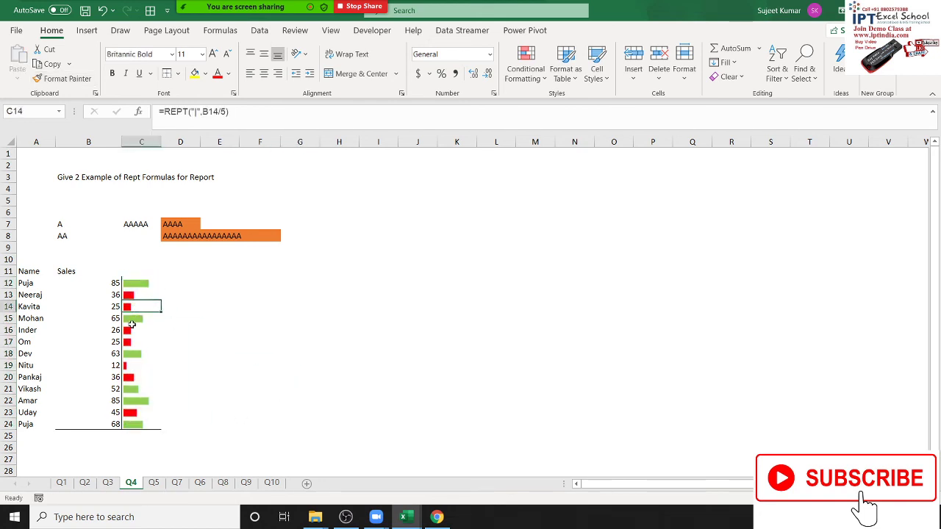
{"action": "left_click", "coordinate": [133, 341]}
{"action": "left_click", "coordinate": [132, 365]}
{"action": "left_click", "coordinate": [132, 400]}
{"action": "left_click", "coordinate": [131, 421]}
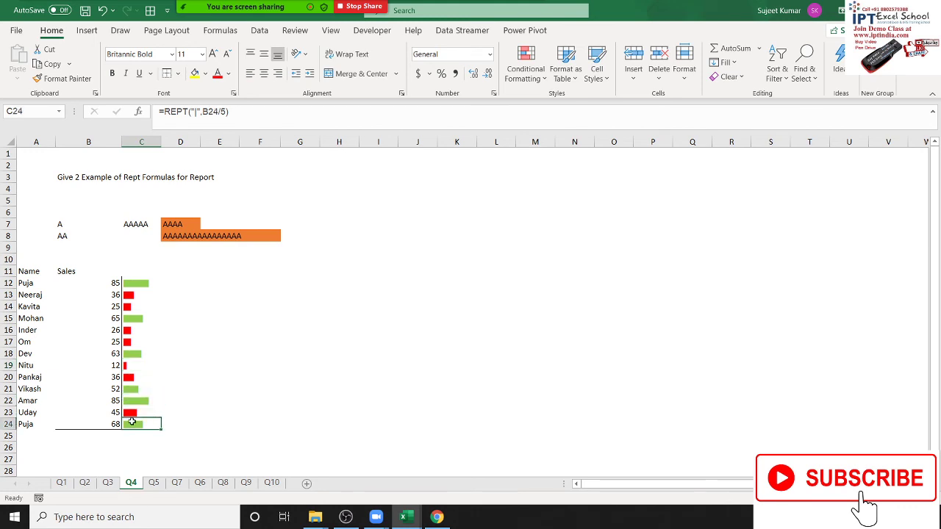
{"action": "left_click", "coordinate": [117, 420]}
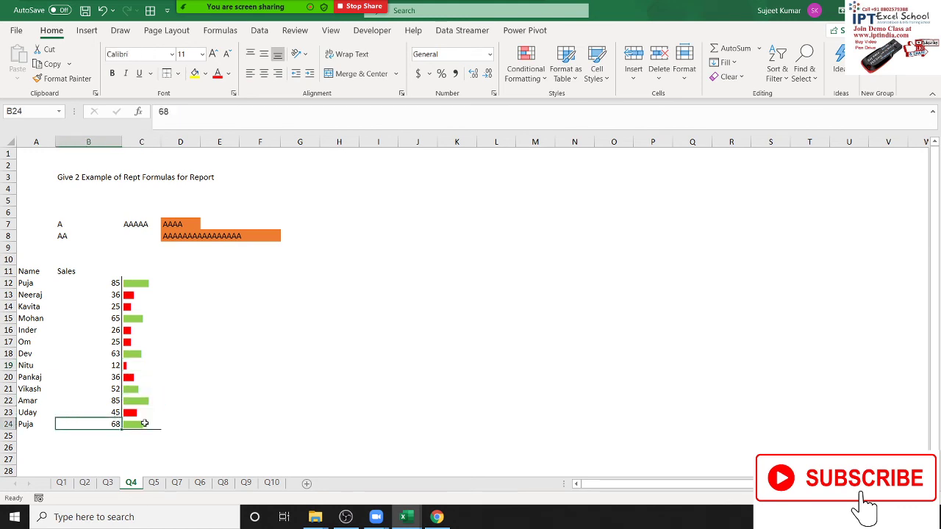
{"action": "key", "text": "Right"}
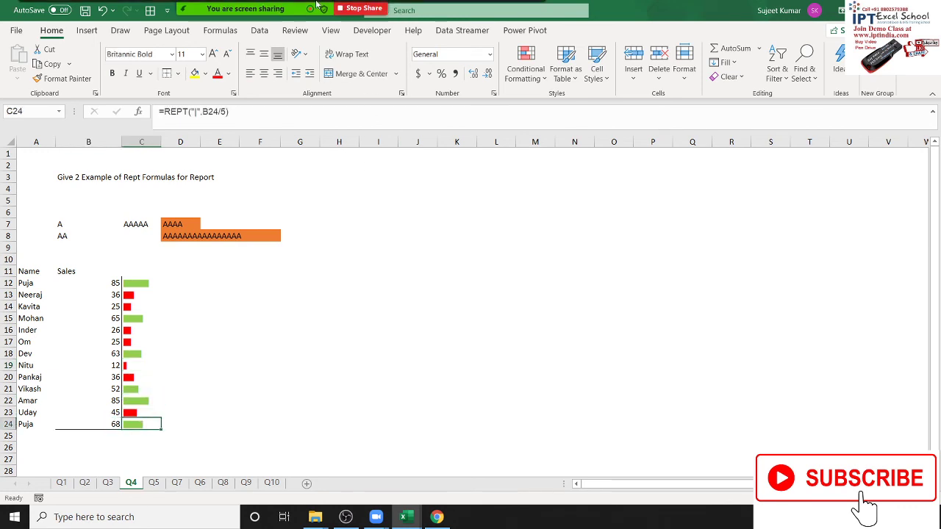
{"action": "left_click", "coordinate": [240, 16]}
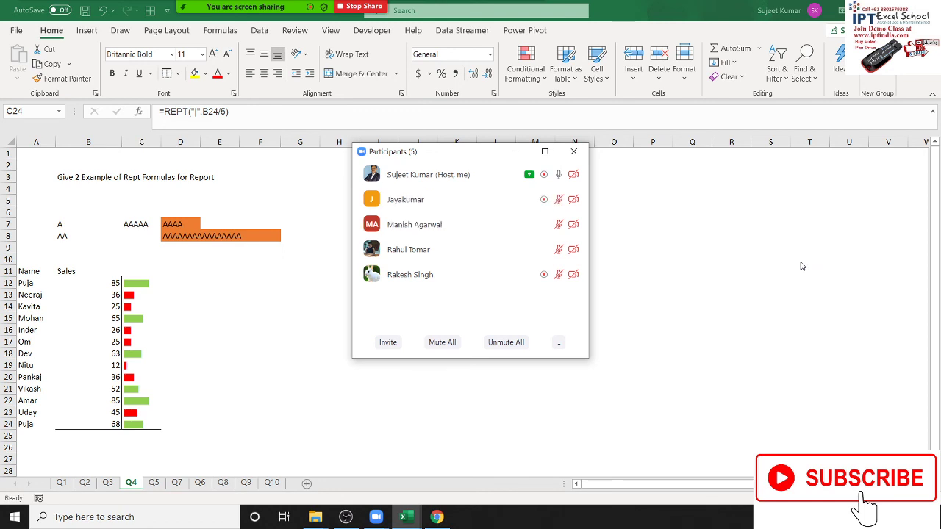
Step: Close the participant list, check the C20 and C24 bars, then show the desktop with Win+D
{"action": "left_click", "coordinate": [140, 286]}
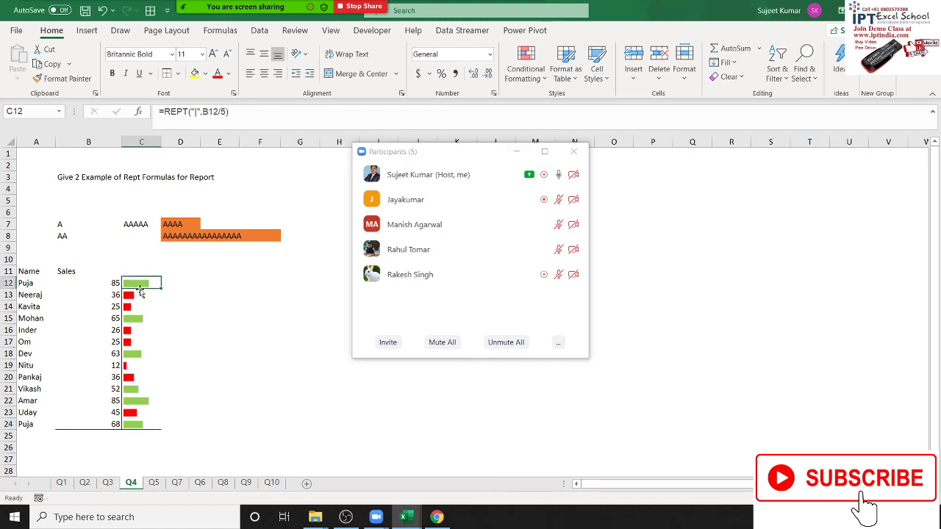
{"action": "left_click", "coordinate": [573, 152]}
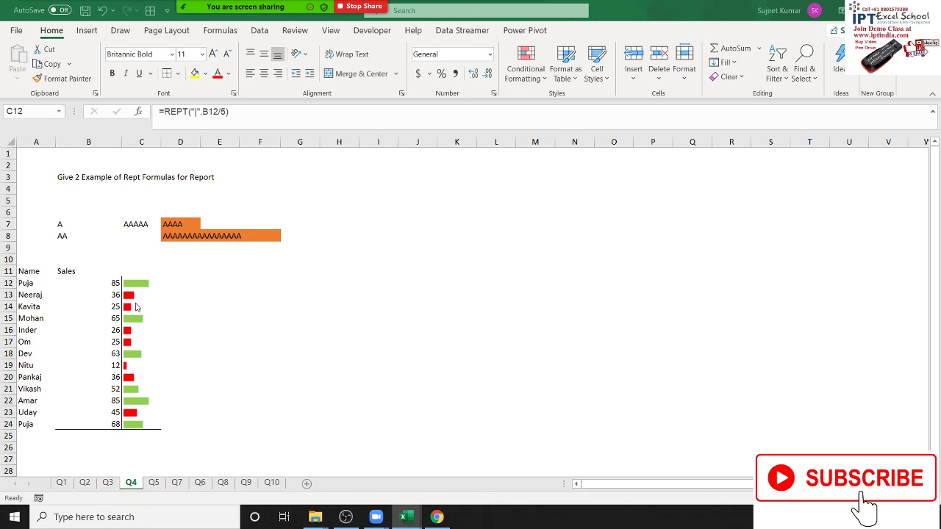
{"action": "left_click", "coordinate": [129, 377]}
{"action": "left_click", "coordinate": [127, 423]}
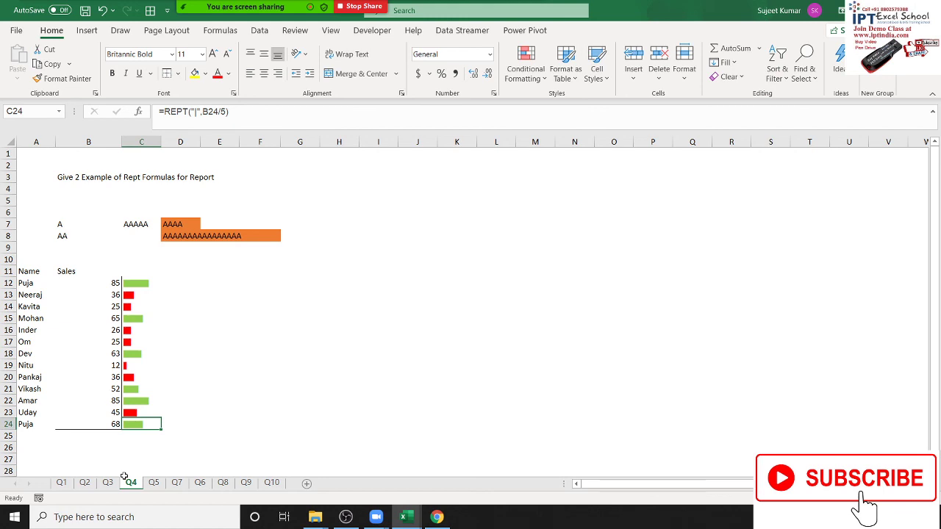
{"action": "key", "text": "super+d"}
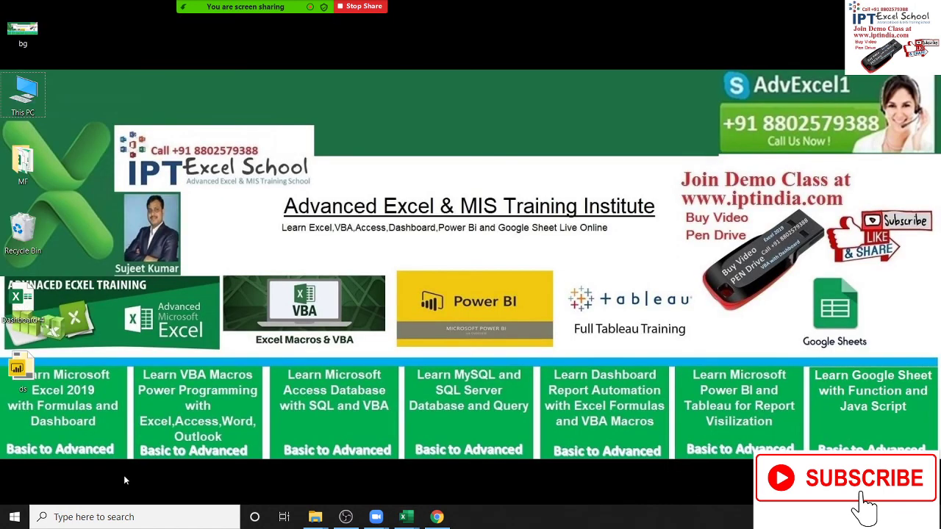